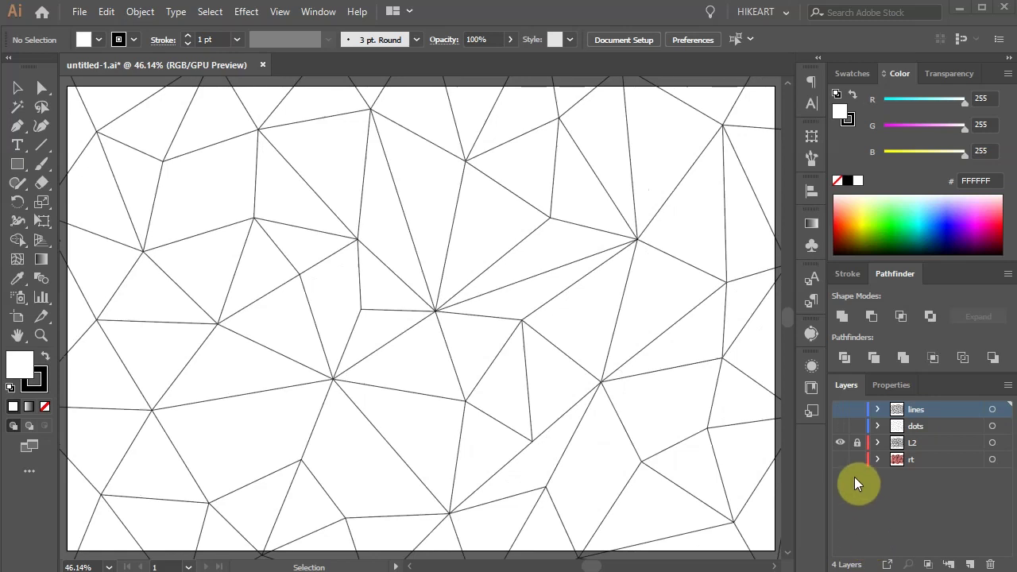
Show only the lines and dots layers, hiding the coloured rt example layer
click(840, 459)
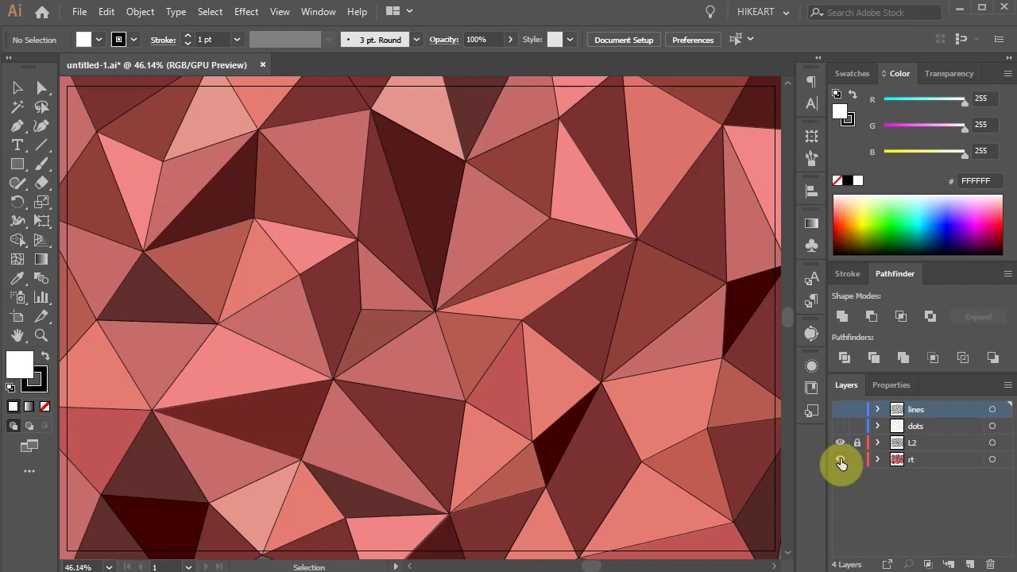
drag(842, 464, 843, 433)
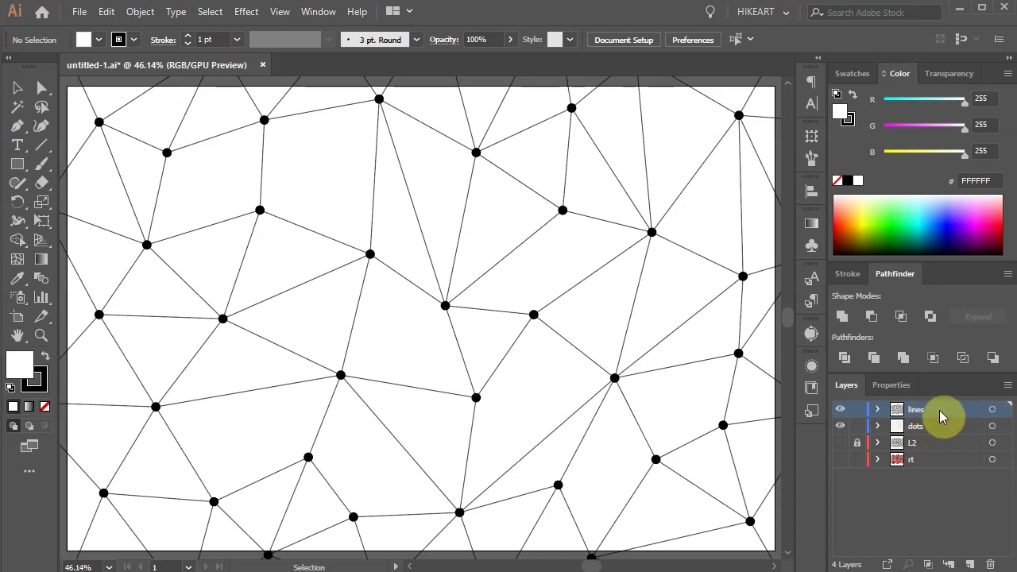
Hide and lock the dots layer so only the lines layer's mesh shows
click(840, 427)
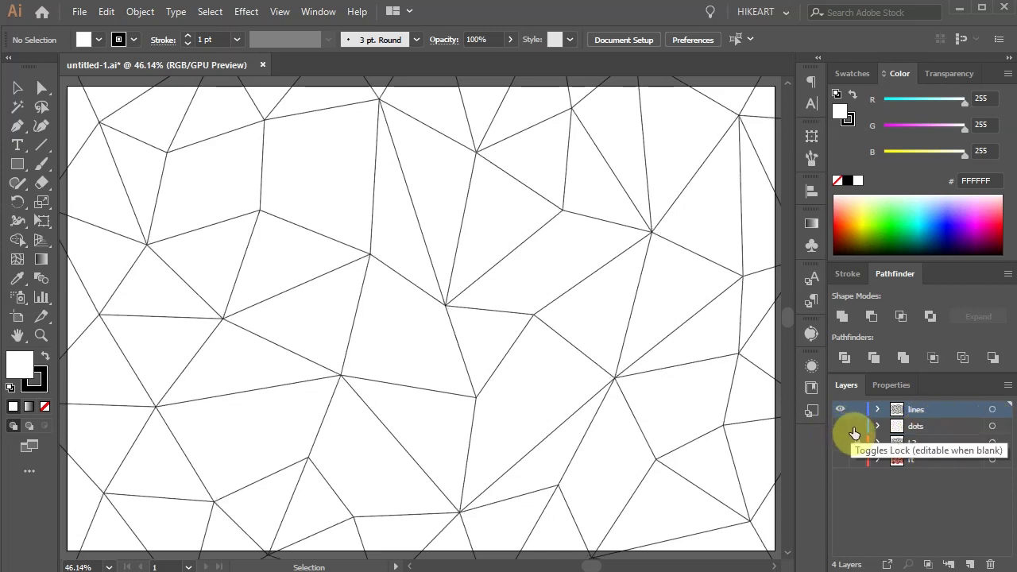
click(857, 427)
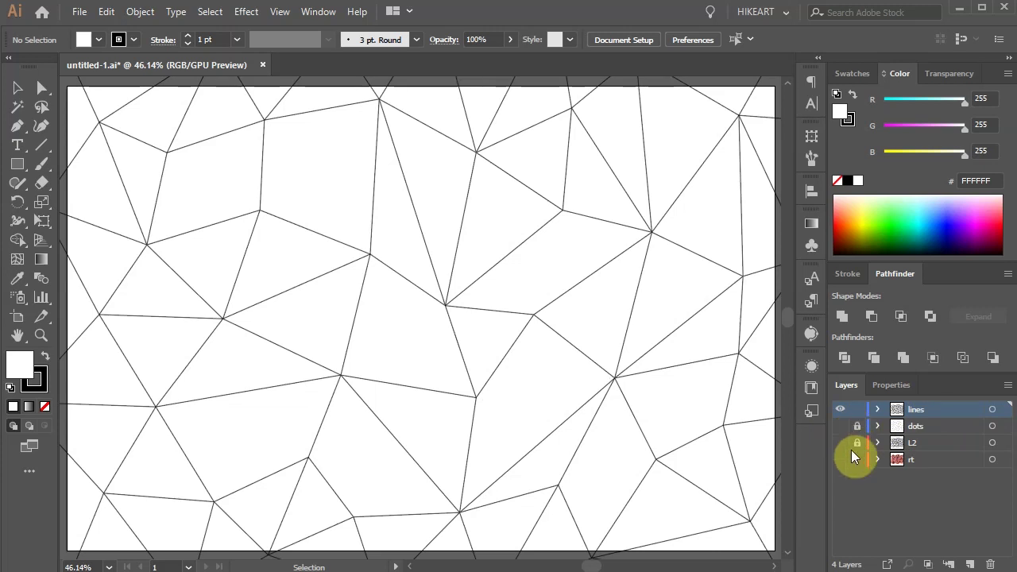
alt+scroll(454, 334, down, 1)
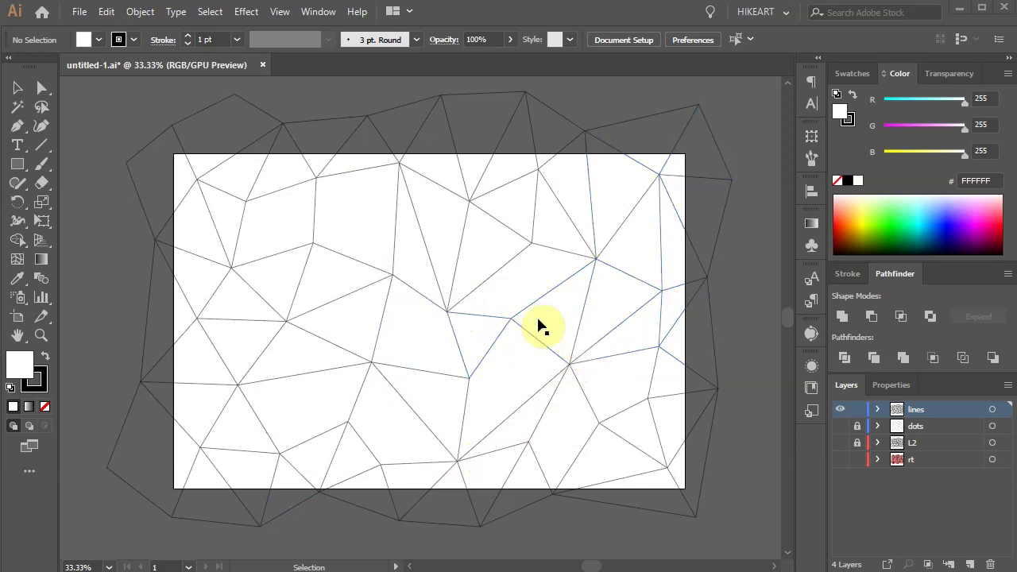
click(490, 301)
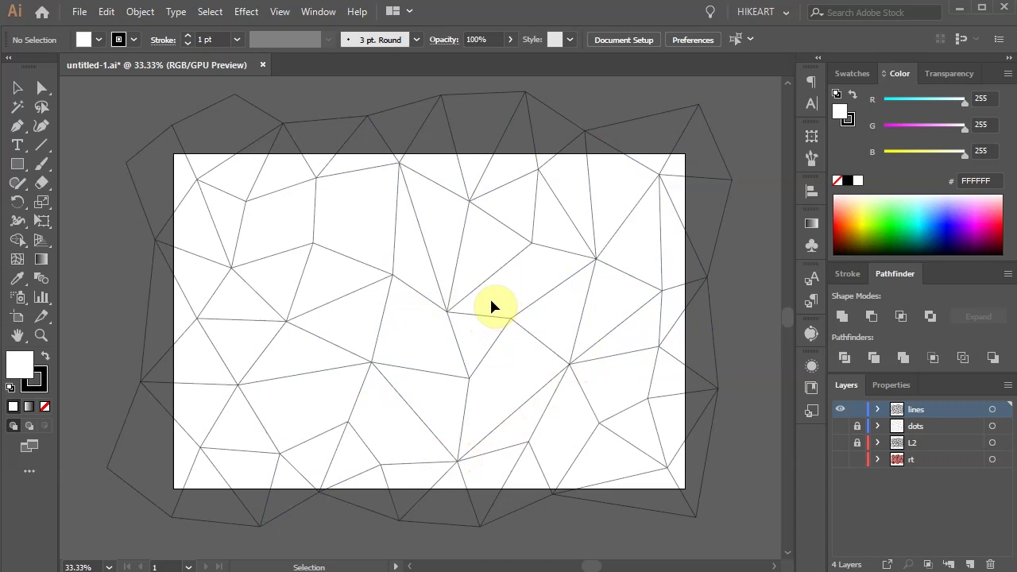
Select every mesh line and make it a Live Paint group via Object > Live Paint > Make
key(ctrl+a)
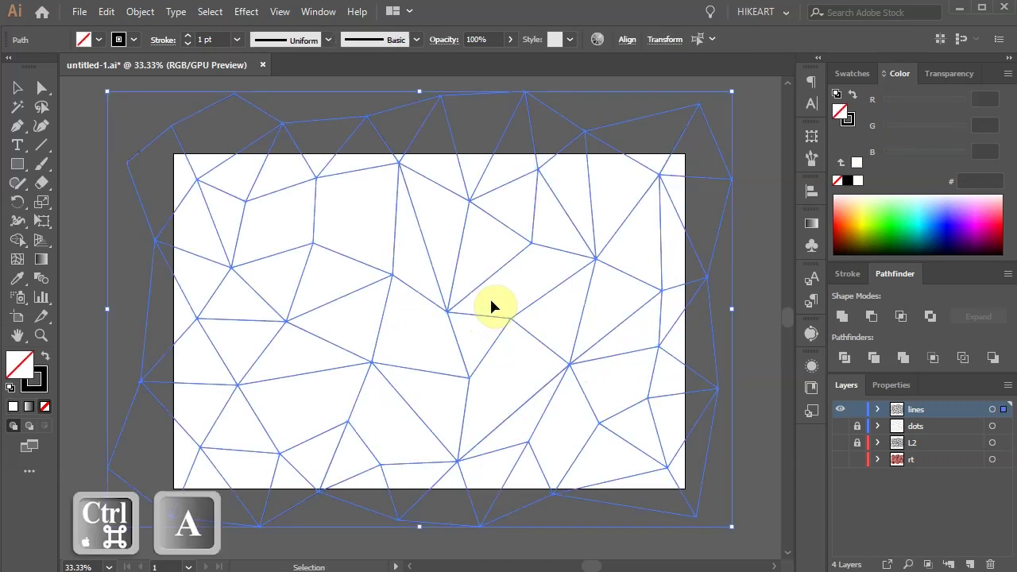
click(140, 12)
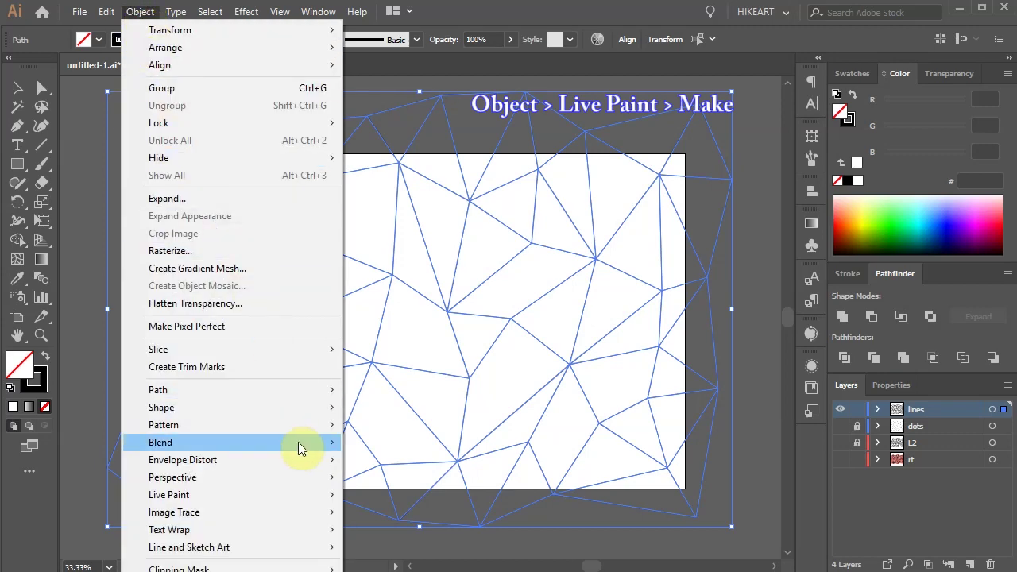
mouse_move(304, 494)
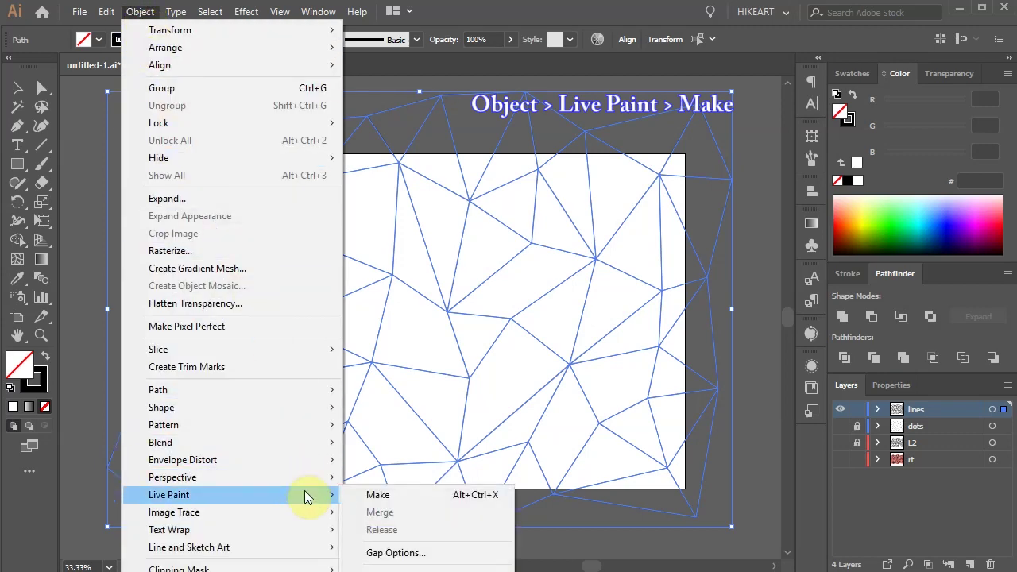
click(422, 495)
key(k)
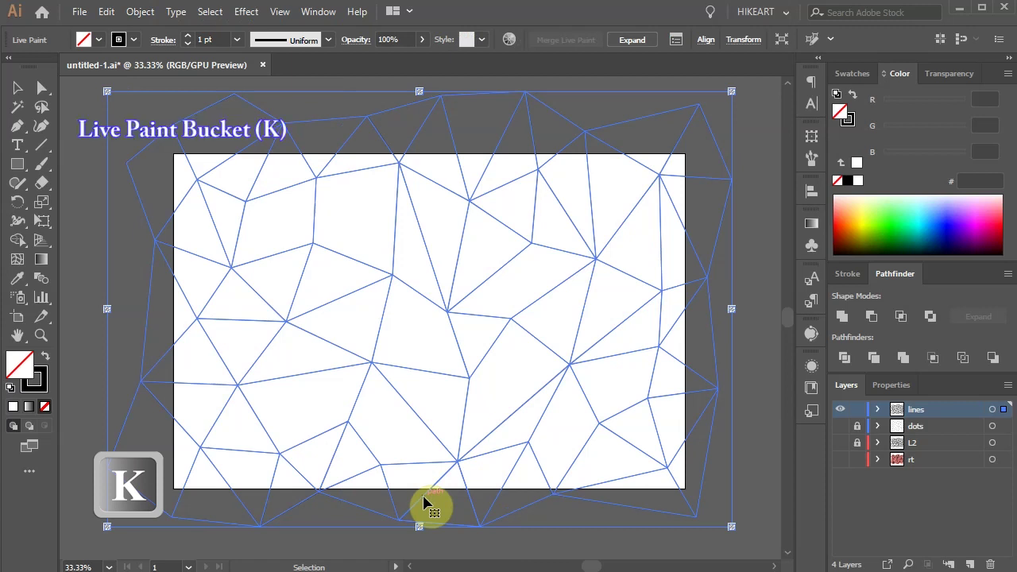
click(21, 243)
With the Live Paint Bucket, fill the top-right triangle with the salmon swatch
click(32, 259)
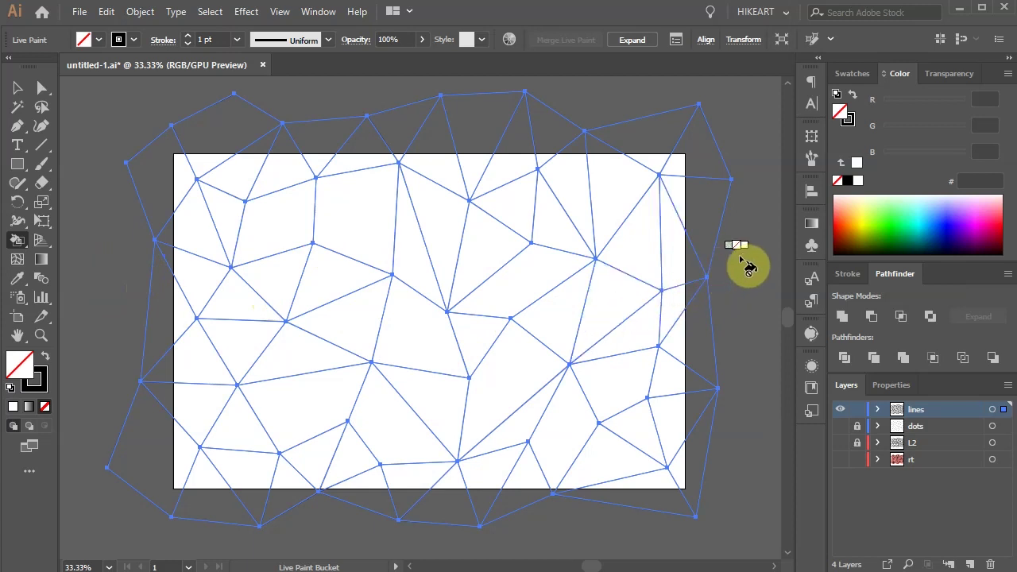
click(852, 74)
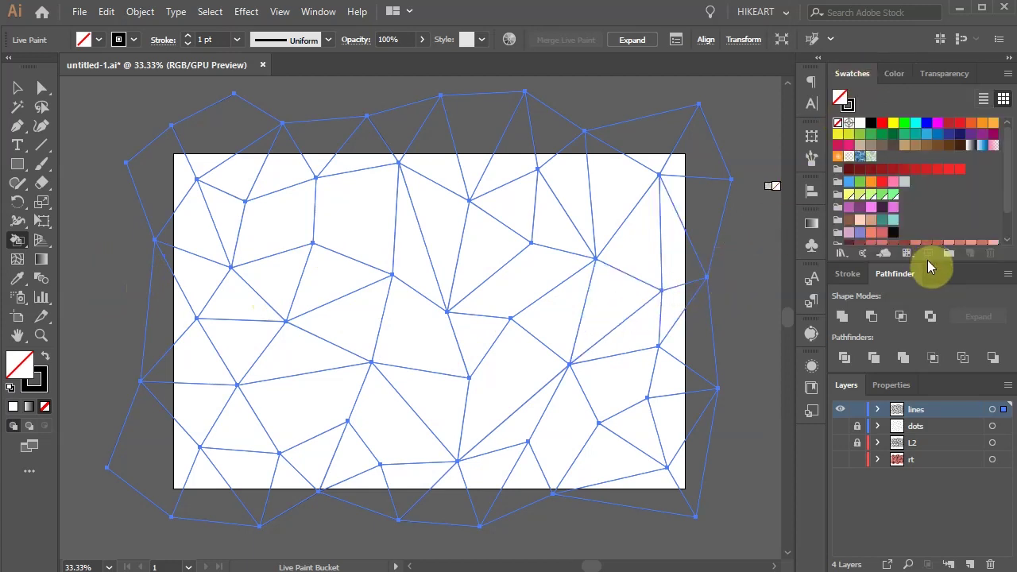
drag(927, 262, 930, 335)
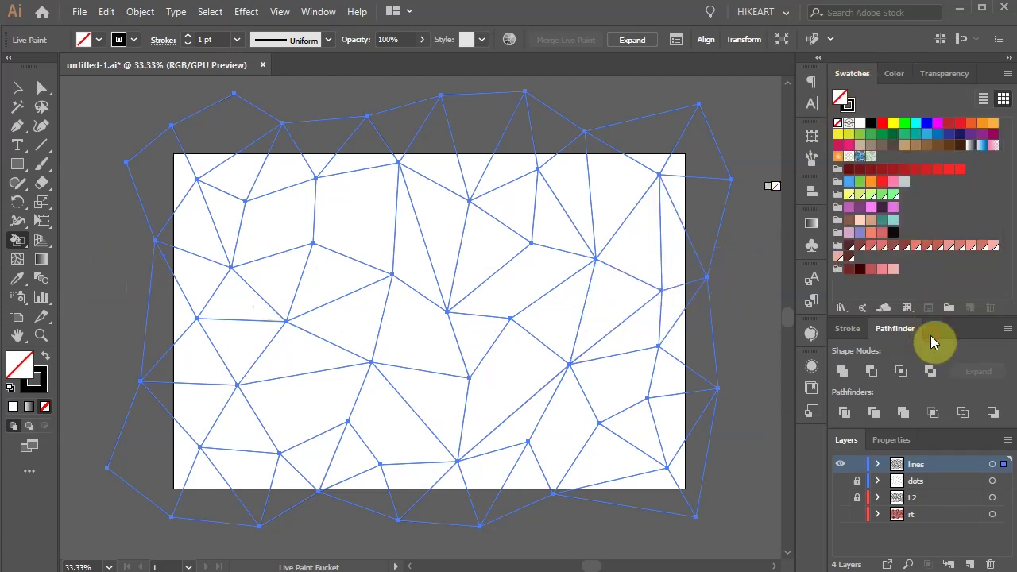
click(872, 220)
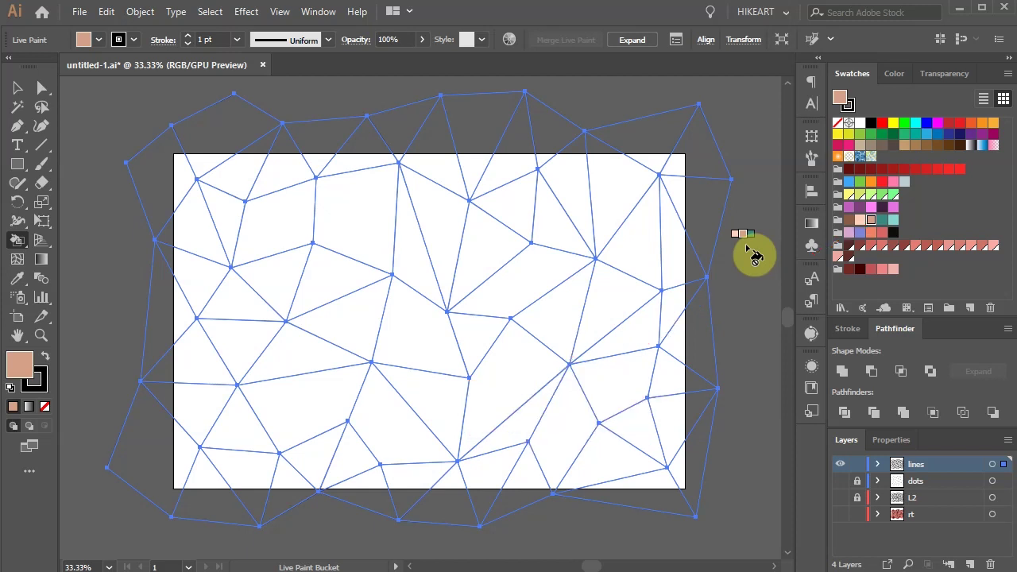
click(635, 256)
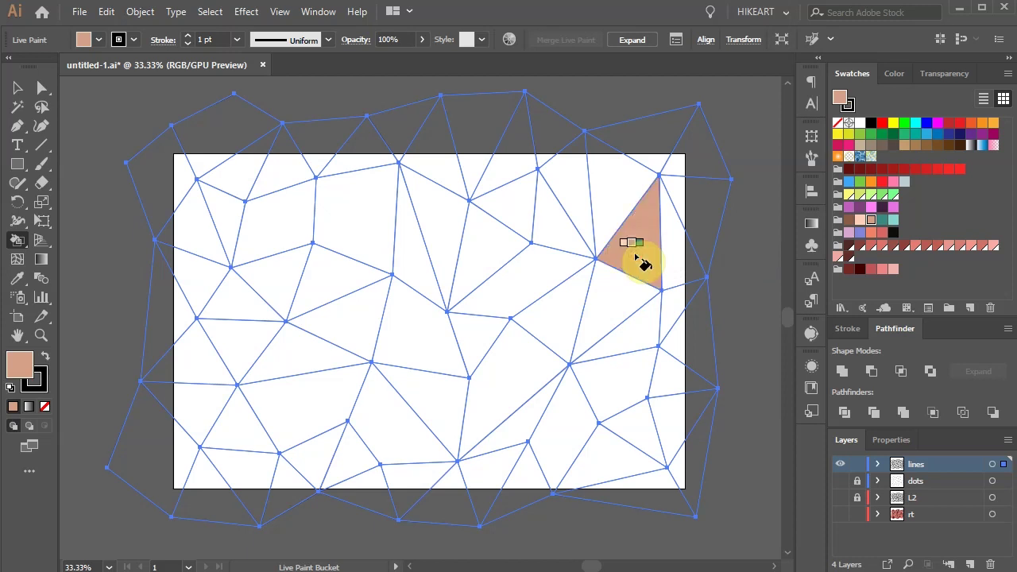
Fill the triangle below the salmon one teal, trying neighbouring teal swatches
click(883, 221)
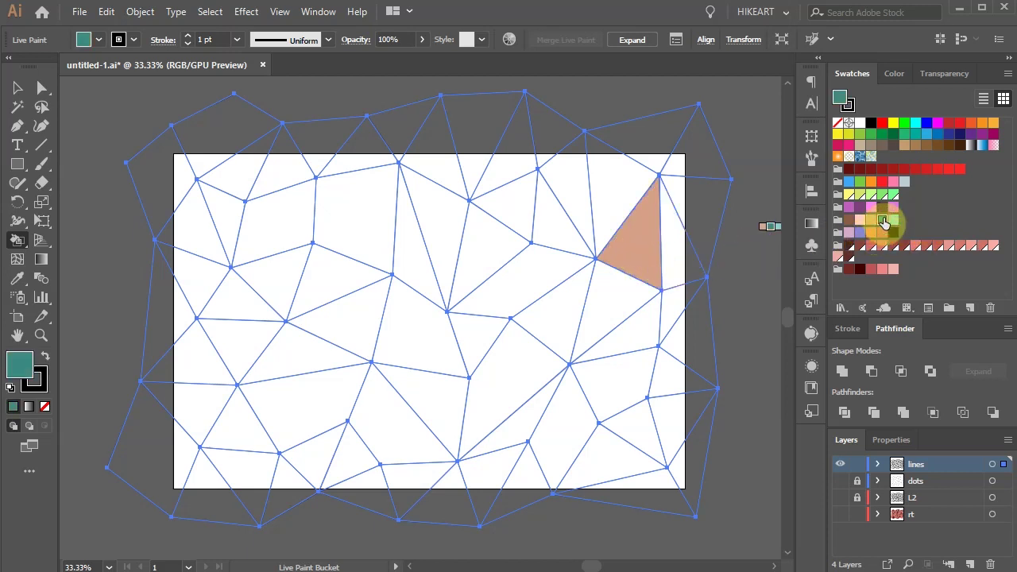
click(619, 319)
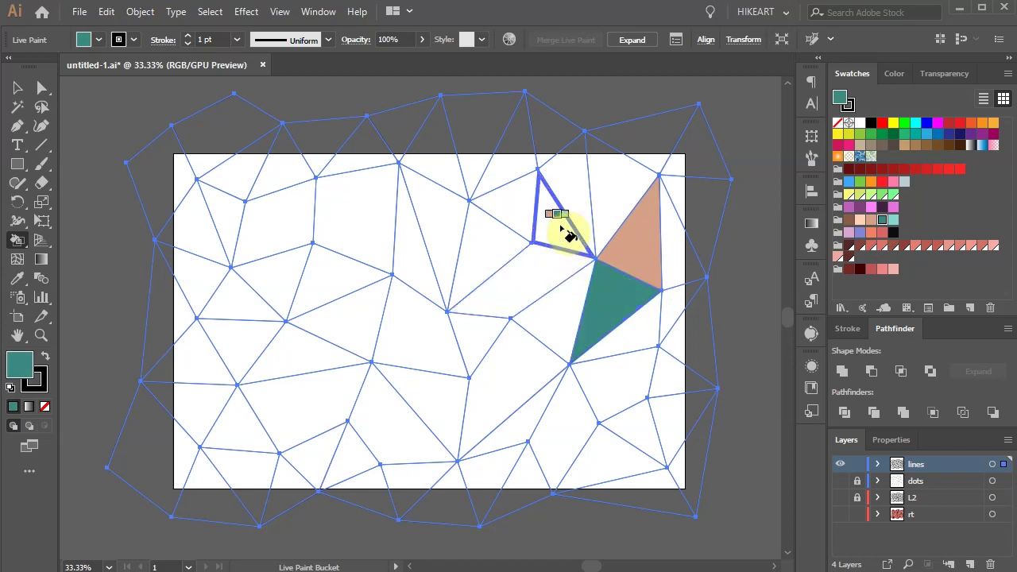
key(Left)
key(Right)
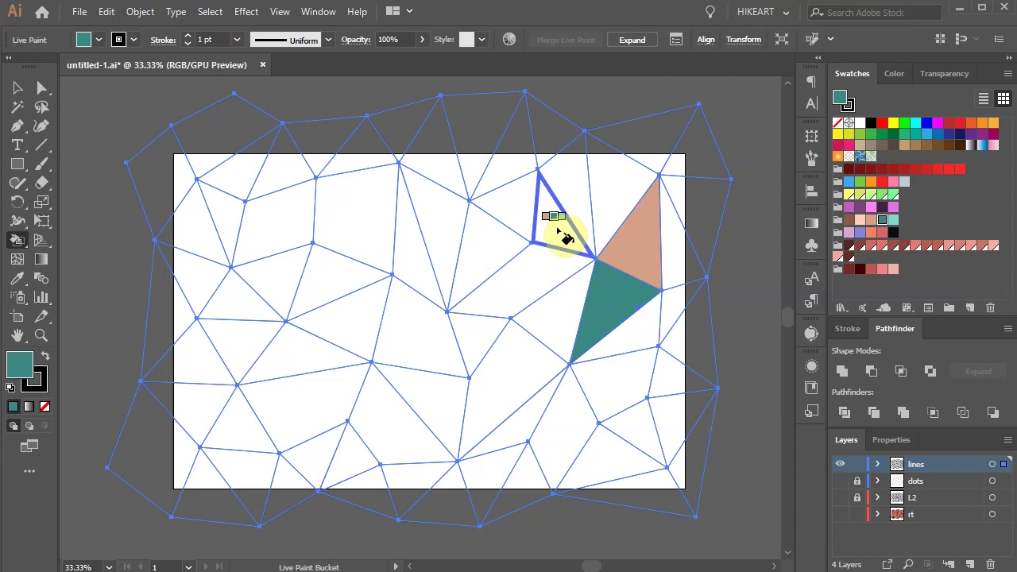
key(Right)
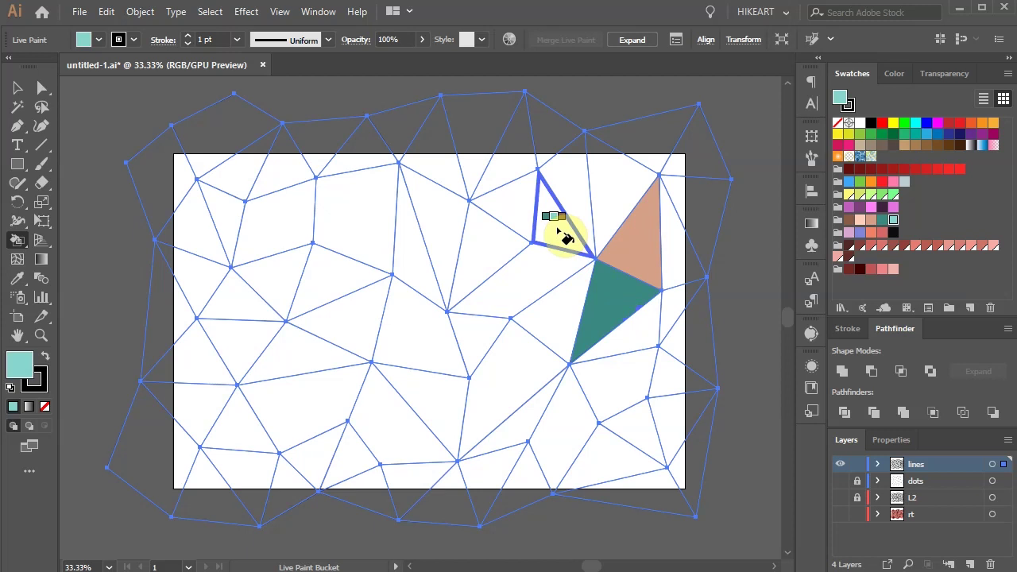
key(Left)
key(Left)
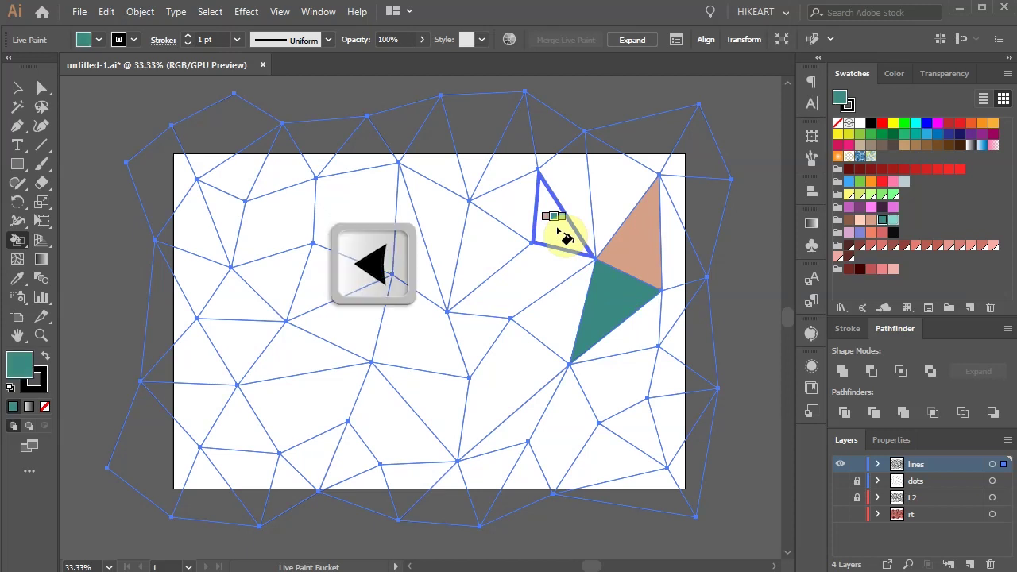
key(Right)
key(Left)
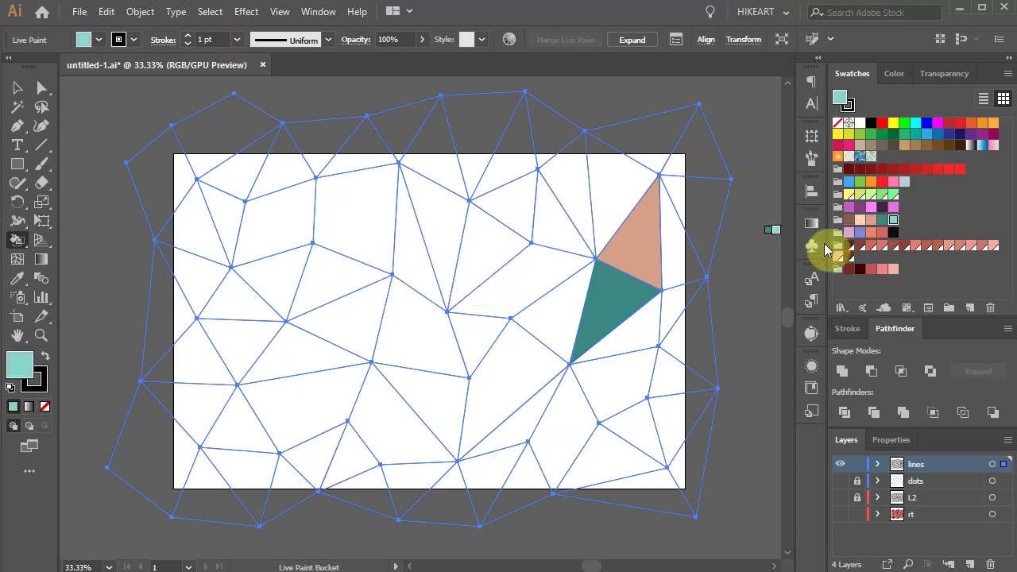
Paint scattered faces brown, including the small top-right triangle and upper-left quadrilateral
click(849, 219)
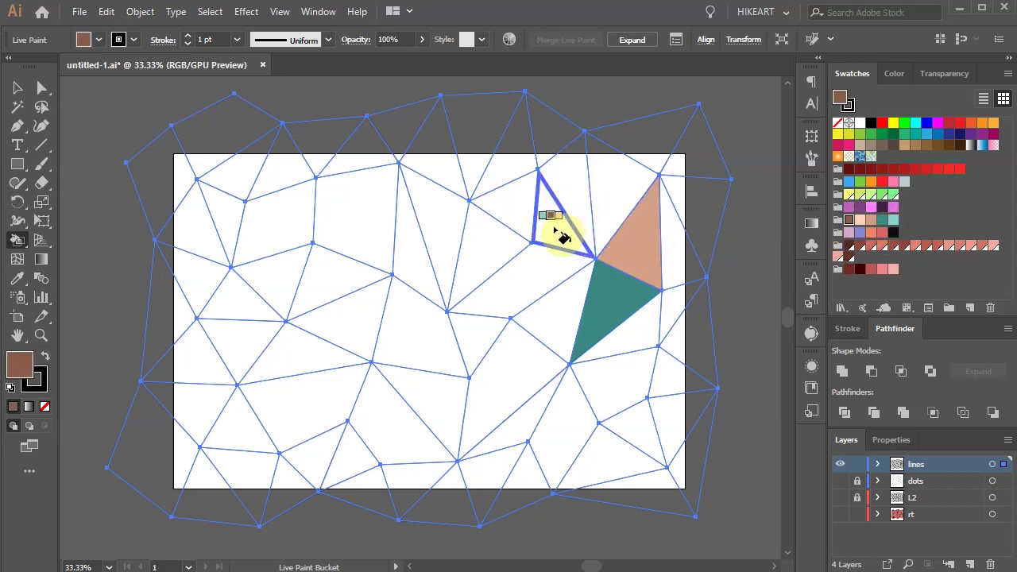
click(558, 230)
click(357, 258)
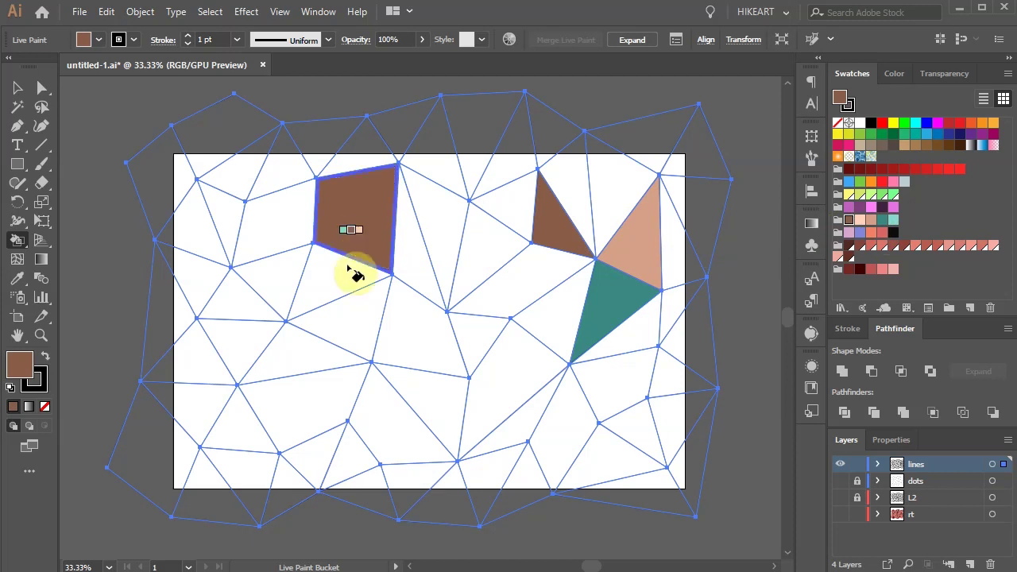
mouse_move(261, 345)
mouse_down()
mouse_move(387, 431)
mouse_move(538, 151)
mouse_move(202, 460)
mouse_move(484, 352)
mouse_move(177, 193)
mouse_move(486, 268)
mouse_up()
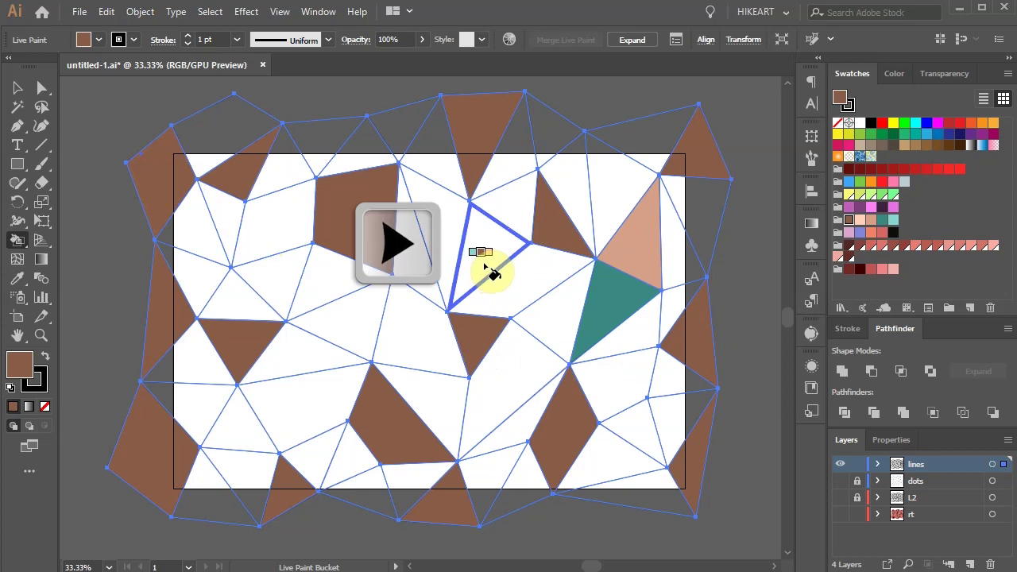
key(Right)
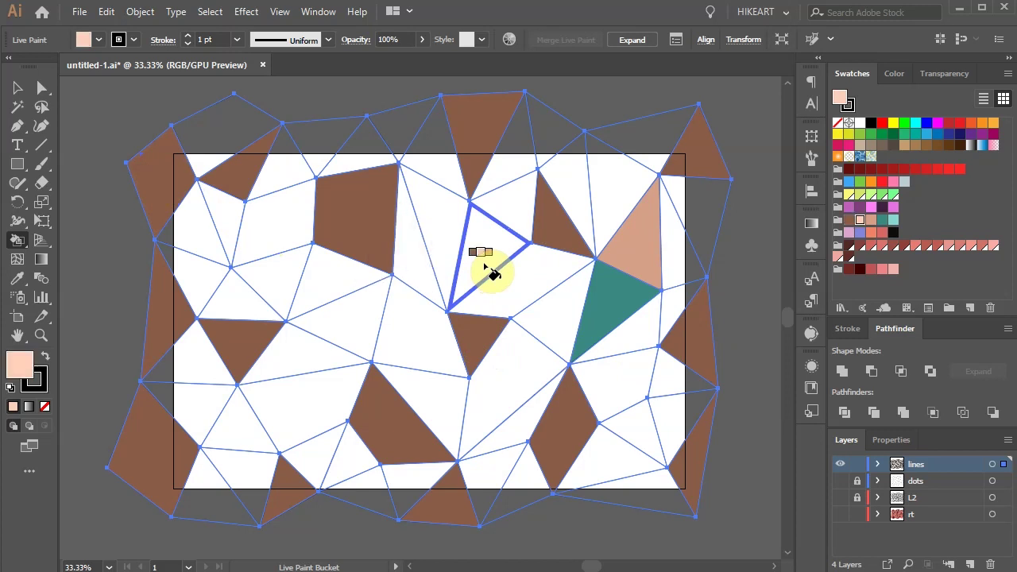
Fill many white faces around the mesh with light peach, undoing one stray fill
click(411, 257)
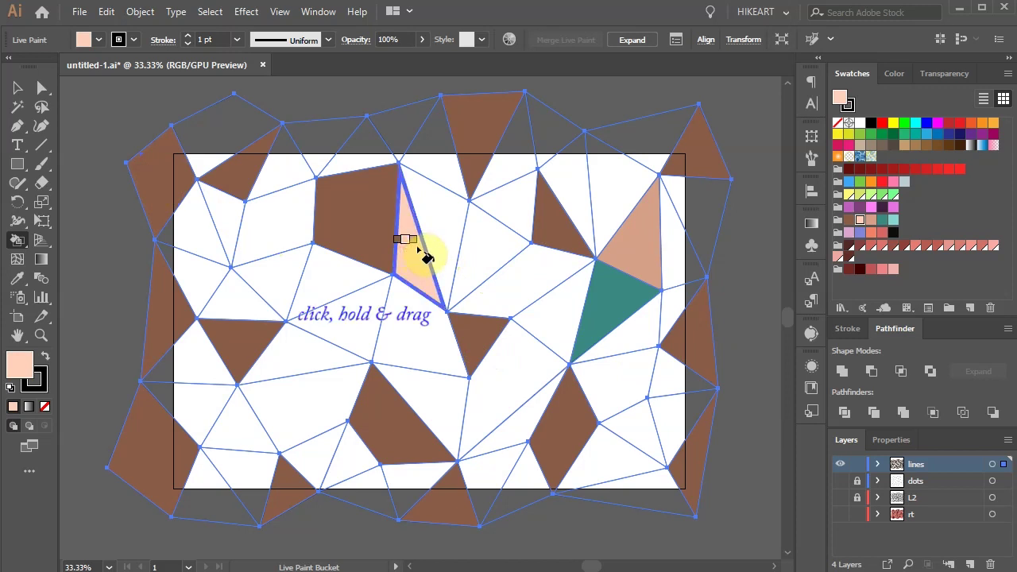
mouse_move(441, 251)
mouse_down()
mouse_move(482, 250)
mouse_move(517, 279)
mouse_up()
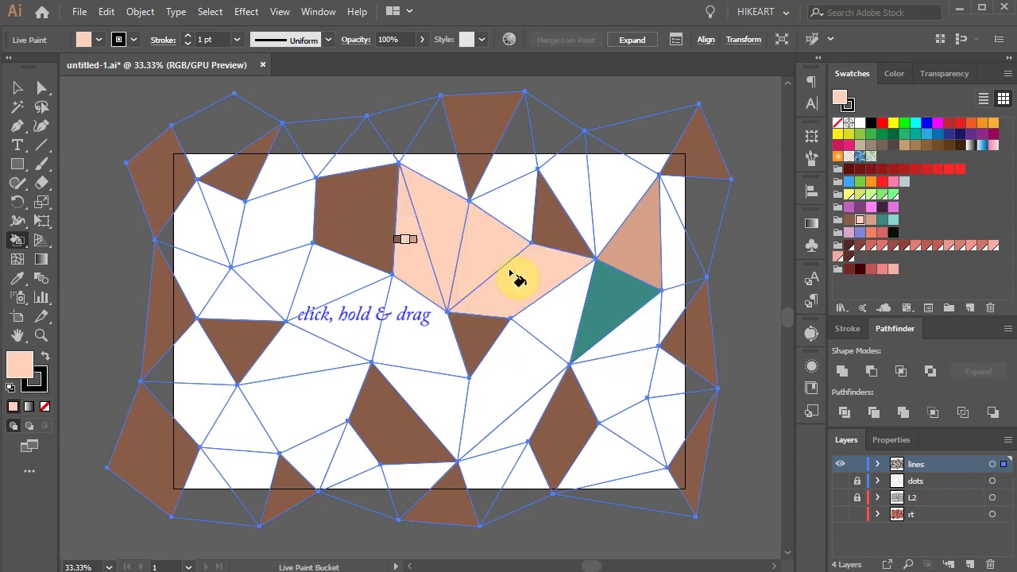
key(ctrl+z)
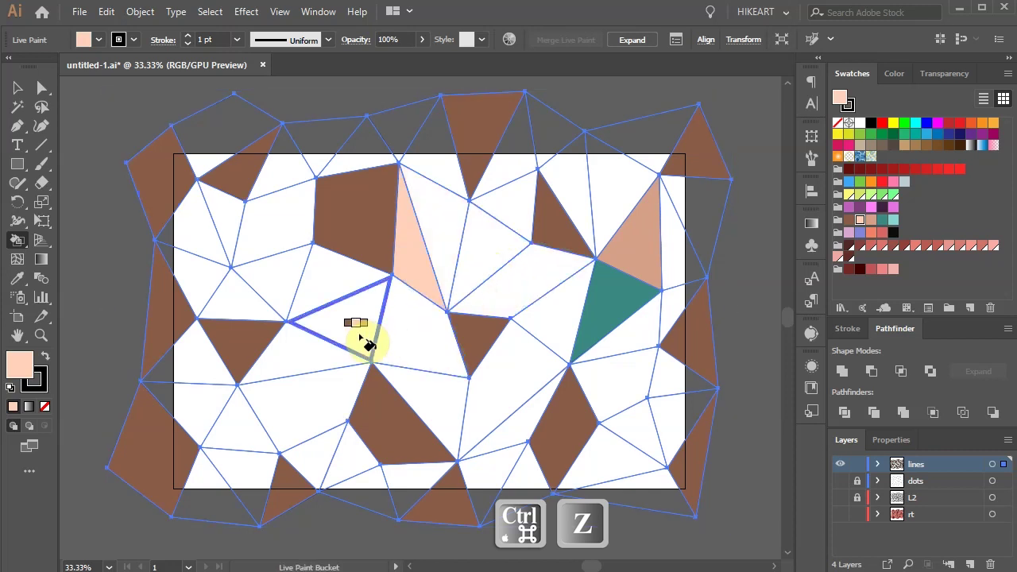
click(358, 343)
click(222, 218)
click(239, 472)
click(417, 486)
click(612, 461)
click(513, 381)
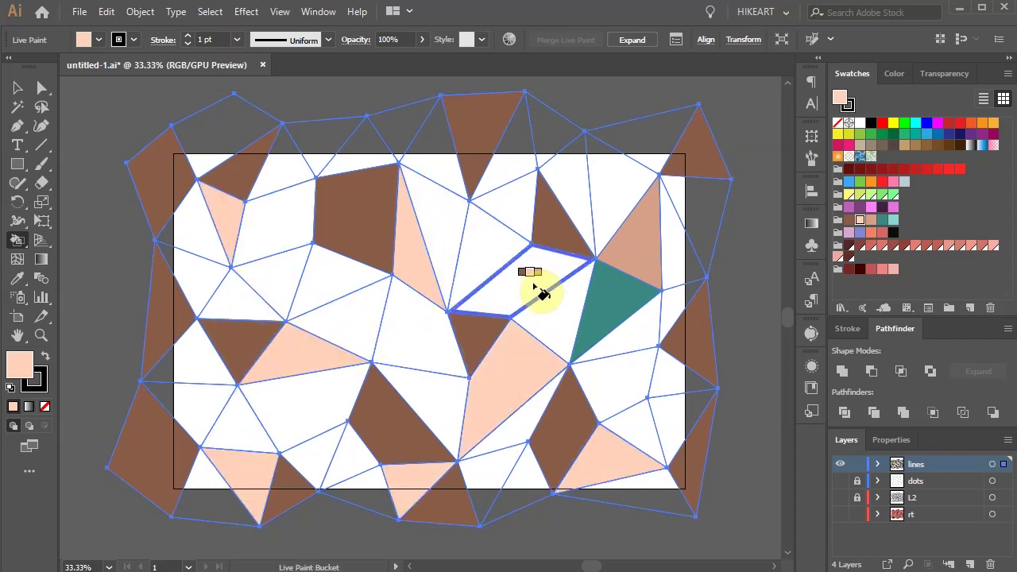
click(540, 293)
click(671, 239)
click(620, 373)
click(223, 135)
click(191, 278)
Fill more white faces with teal and pale cyan
click(333, 326)
key(Right)
key(Right)
click(405, 341)
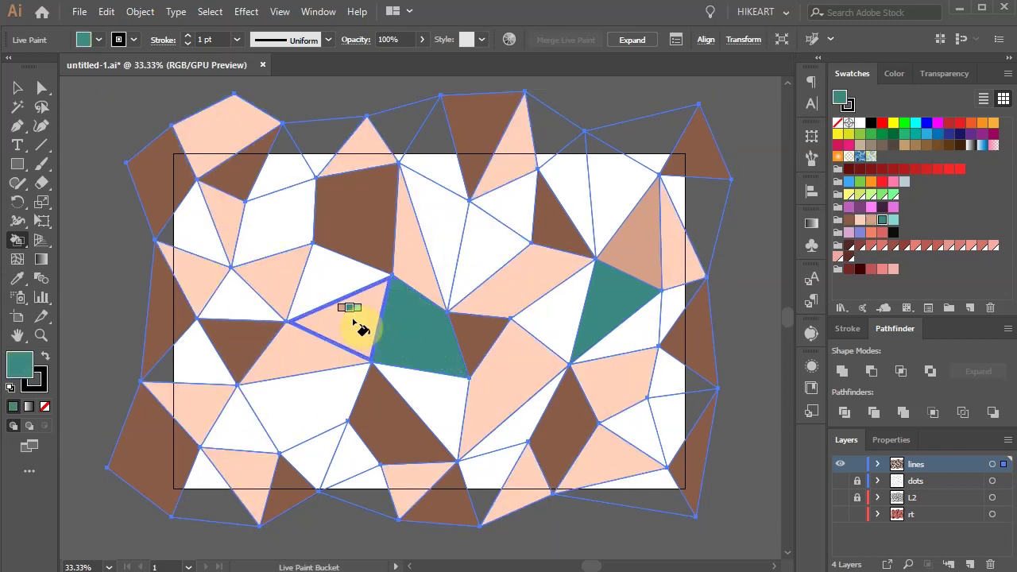
click(270, 223)
click(306, 405)
click(195, 222)
click(692, 222)
key(Right)
click(167, 349)
click(556, 326)
click(620, 325)
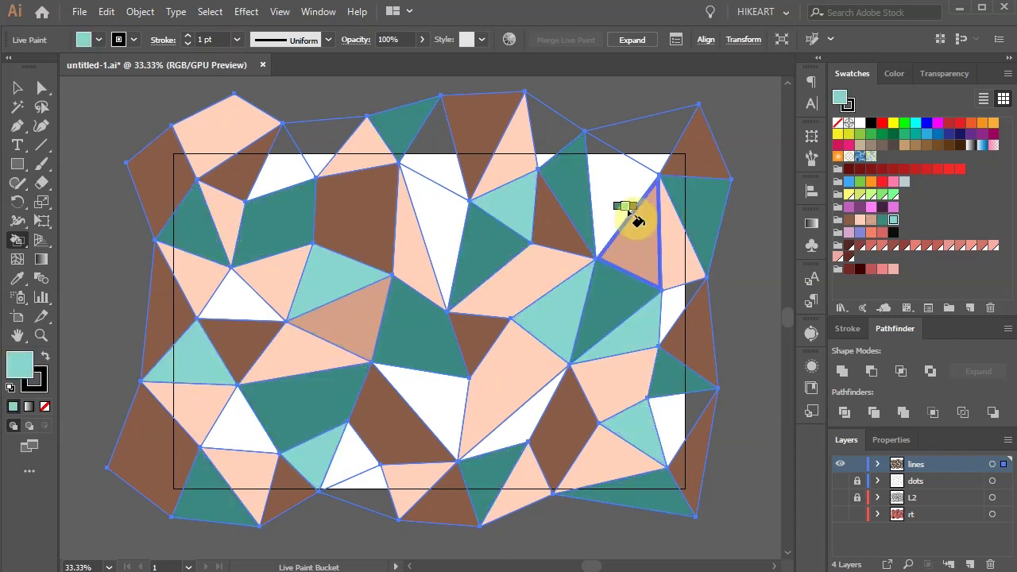
Fill the next group of white faces with dusty pink
click(627, 213)
key(Left)
key(Left)
click(445, 404)
click(239, 417)
click(242, 314)
click(433, 238)
click(679, 310)
click(489, 147)
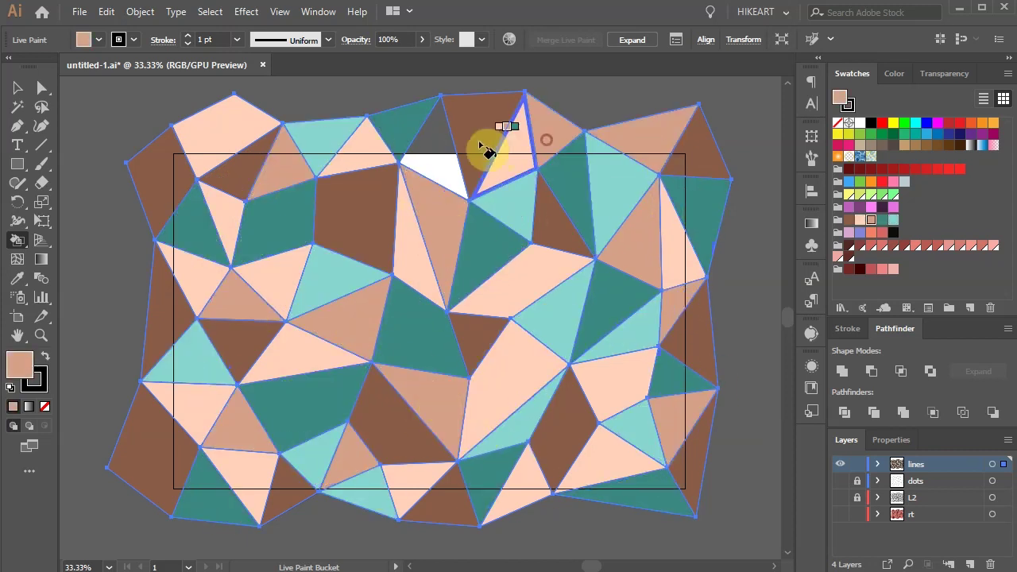
Touch up the top, centre and strip faces with peach and pale cyan
key(Left)
click(445, 171)
click(363, 239)
key(Right)
key(Right)
key(Right)
click(419, 261)
key(Left)
key(Left)
key(Left)
click(423, 330)
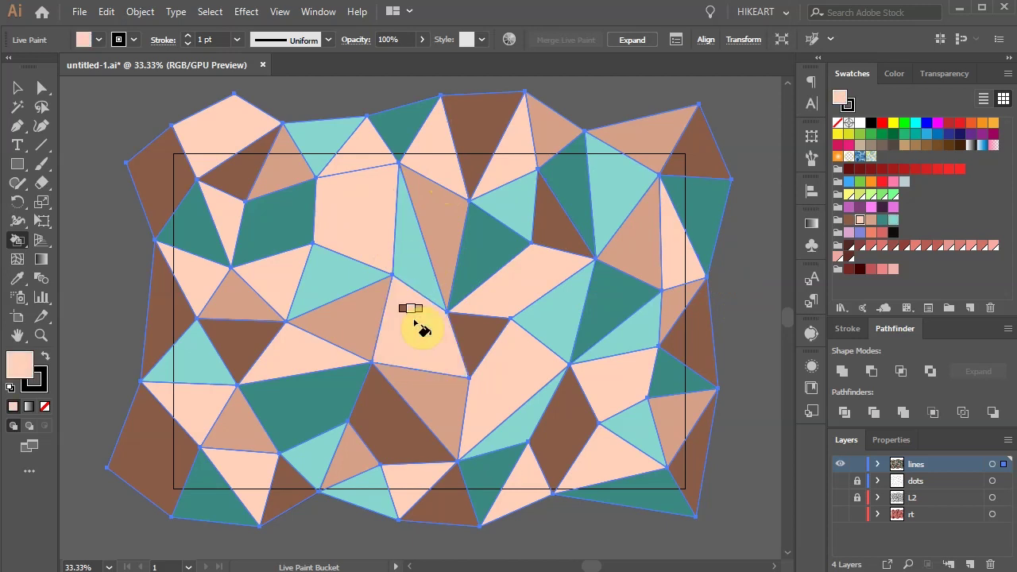
click(40, 107)
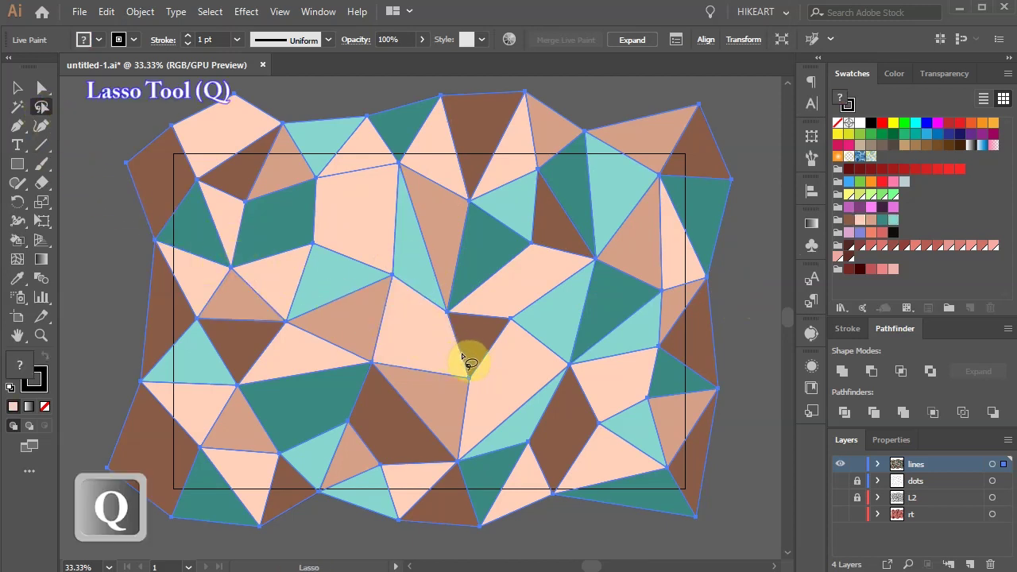
Select anchors in the mesh's lower centre, then view the artwork at 100%
mouse_move(450, 362)
mouse_down()
mouse_move(491, 398)
mouse_move(491, 372)
mouse_move(470, 354)
mouse_move(447, 389)
mouse_up()
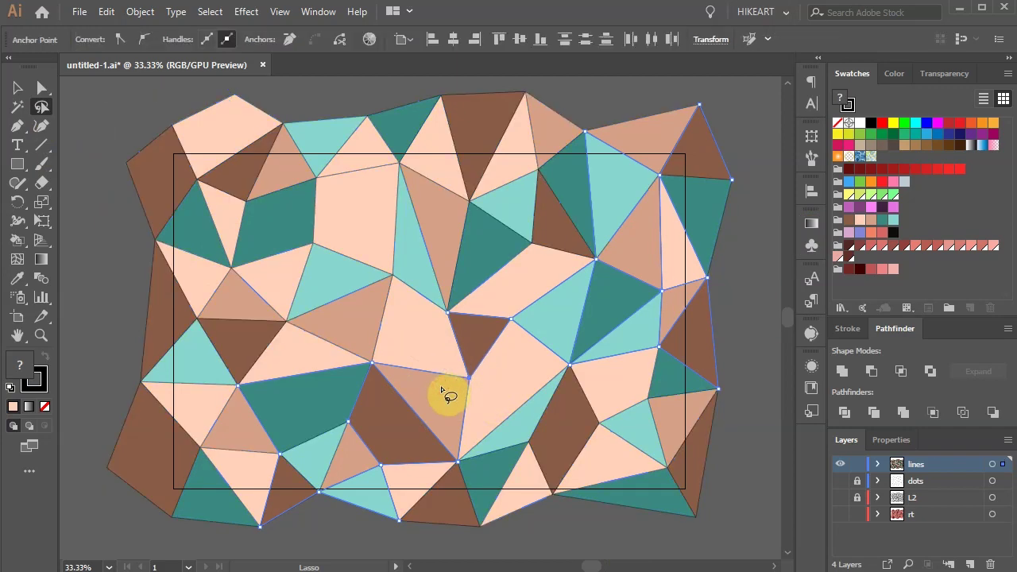
key(a)
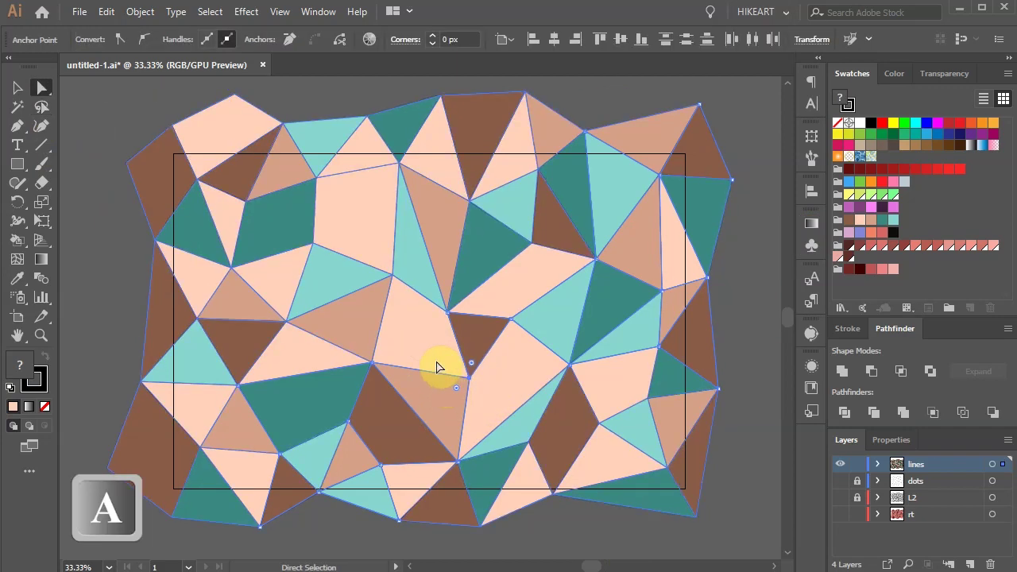
mouse_move(468, 370)
mouse_down()
mouse_move(469, 384)
mouse_move(487, 374)
mouse_move(427, 370)
mouse_move(422, 358)
mouse_move(470, 375)
mouse_move(474, 367)
mouse_up()
key(ctrl+a)
key(ctrl+1)
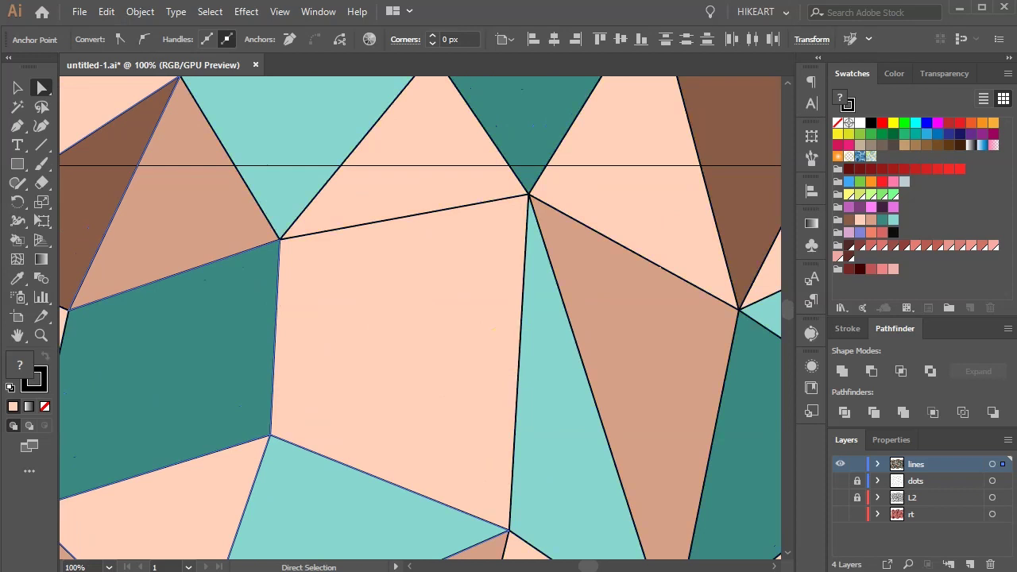
Add an anchor point on the pale cyan triangle's left edge
key(plus)
click(19, 131)
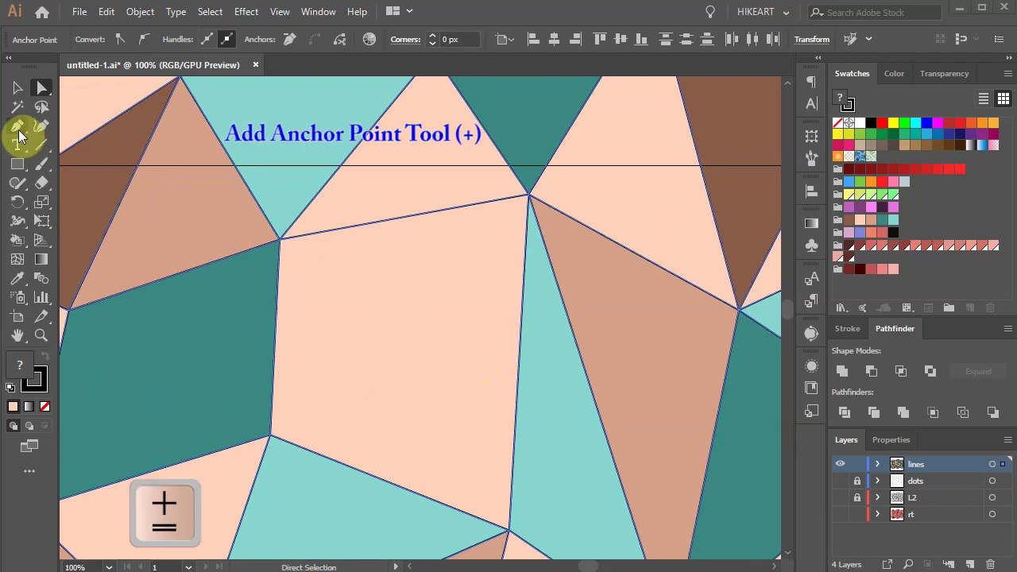
click(56, 144)
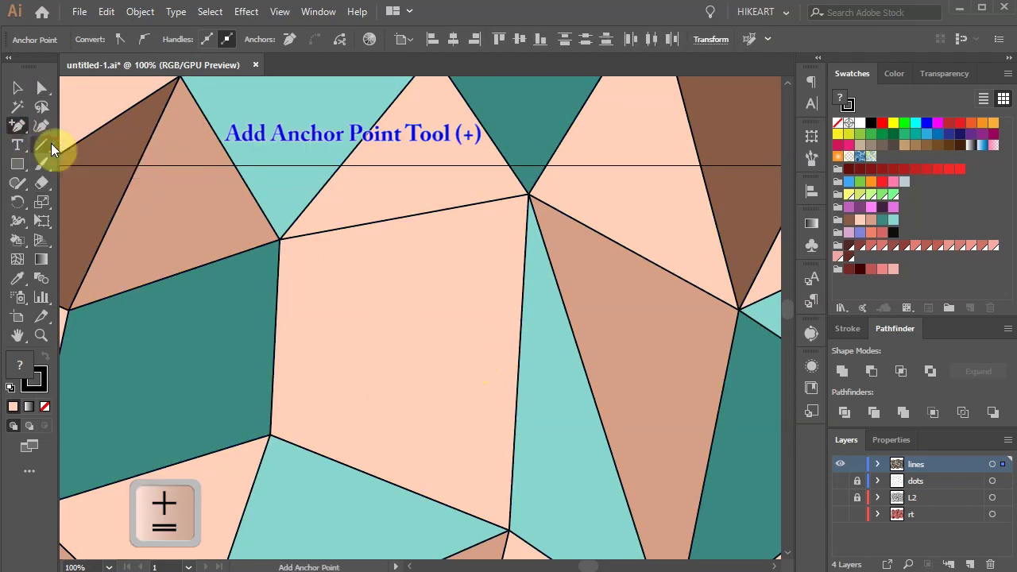
click(522, 339)
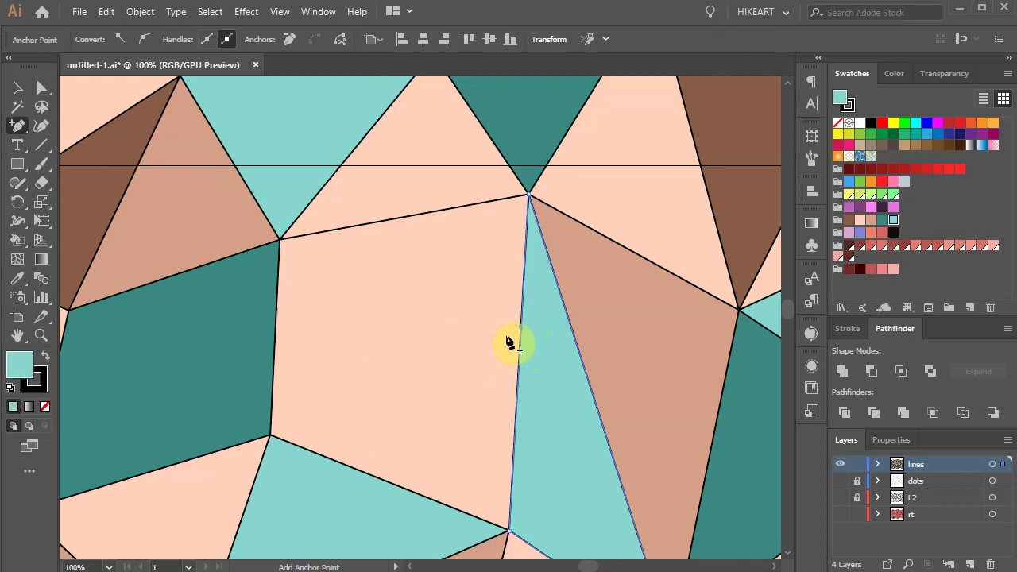
Draw a Pen line from the new anchor to the peach face's lower-left corner
key(p)
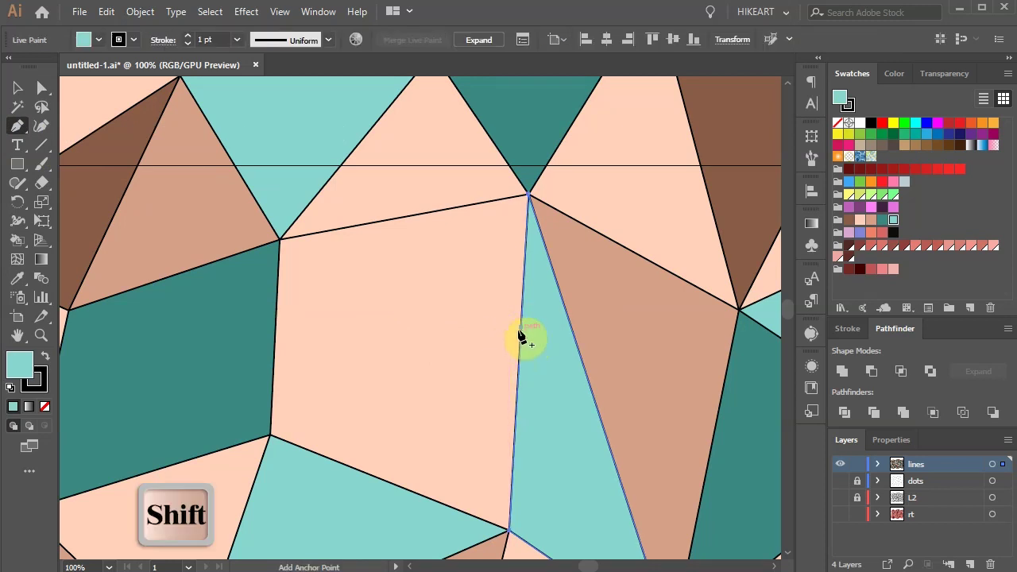
click(521, 336)
click(520, 327)
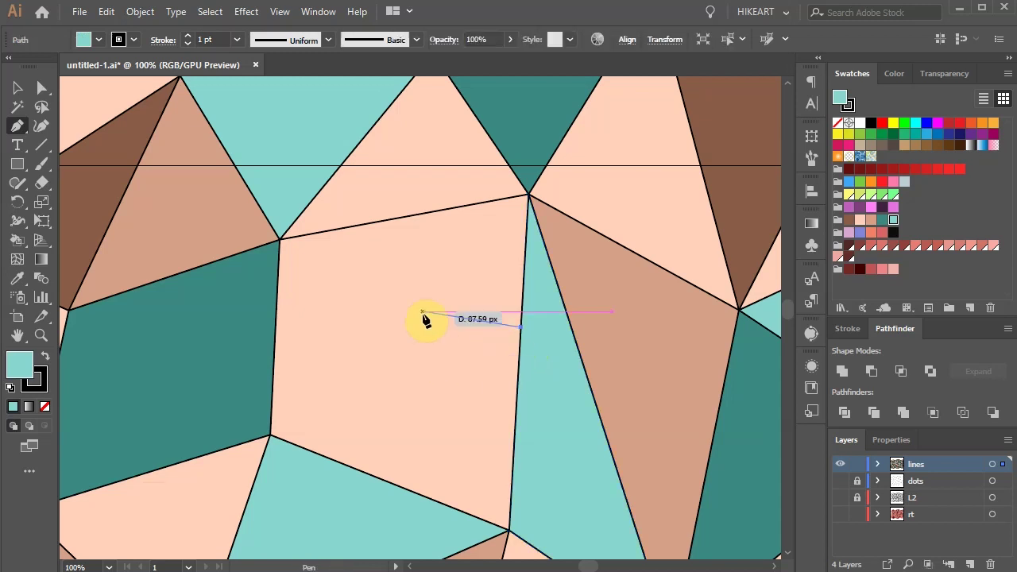
click(279, 11)
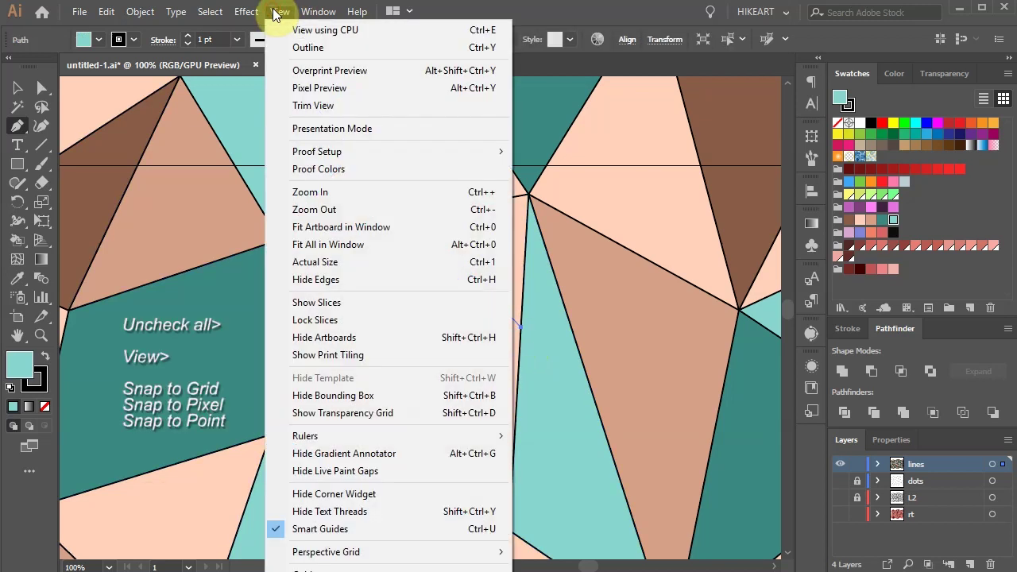
click(437, 13)
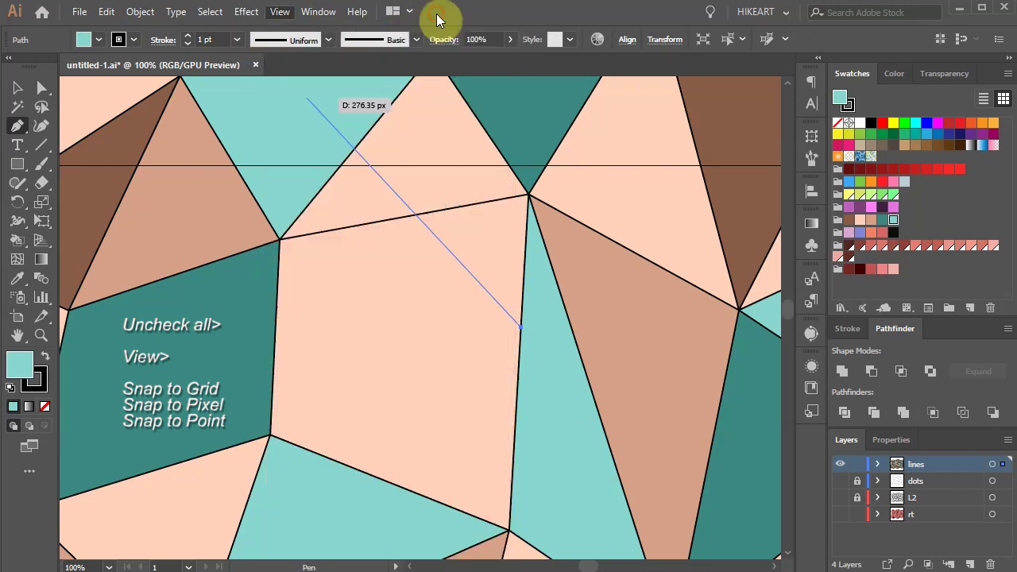
click(270, 436)
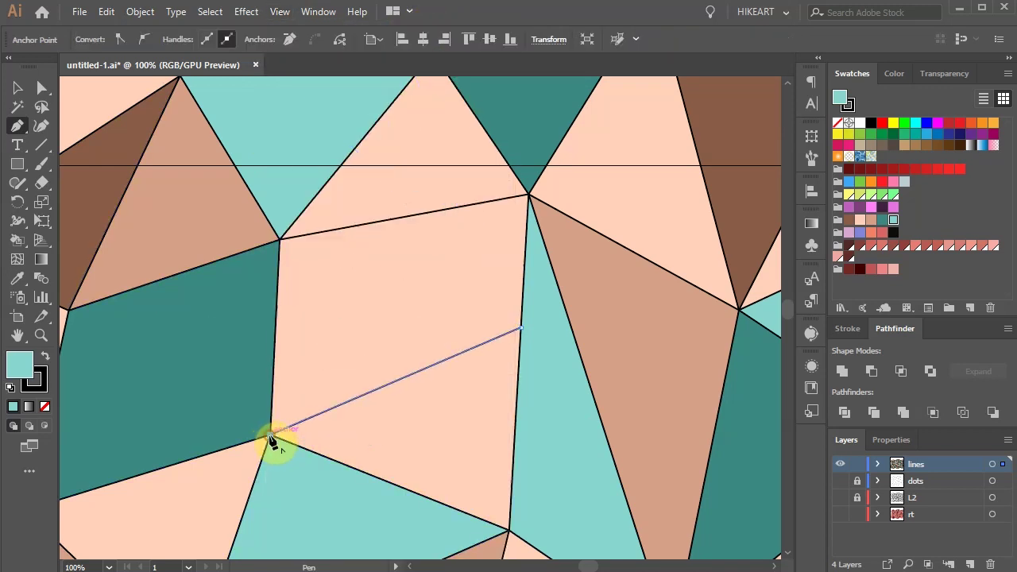
End the path and merge it into the Live Paint group with Object > Live Paint > Merge
ctrl+click(350, 447)
key(ctrl+a)
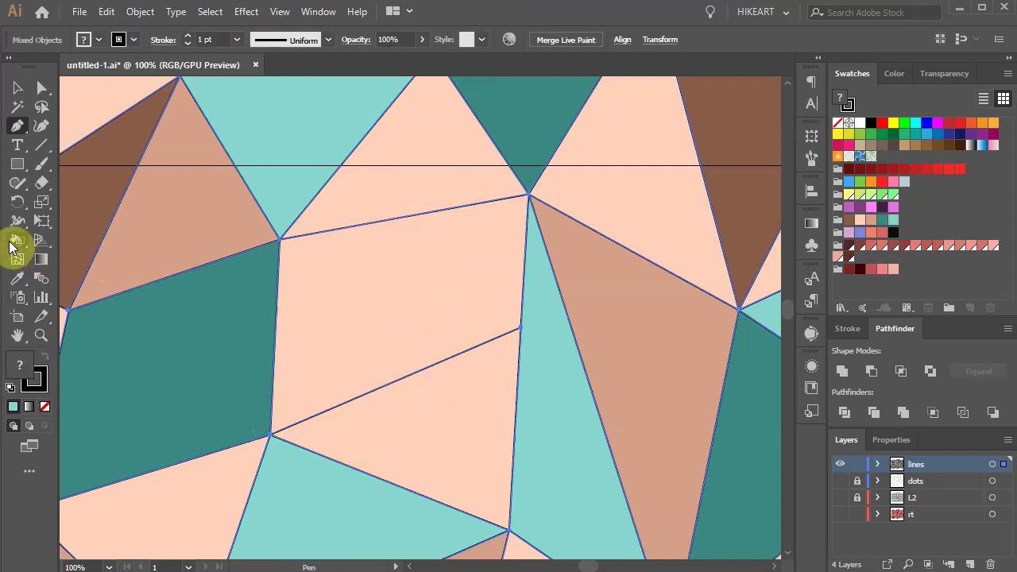
key(k)
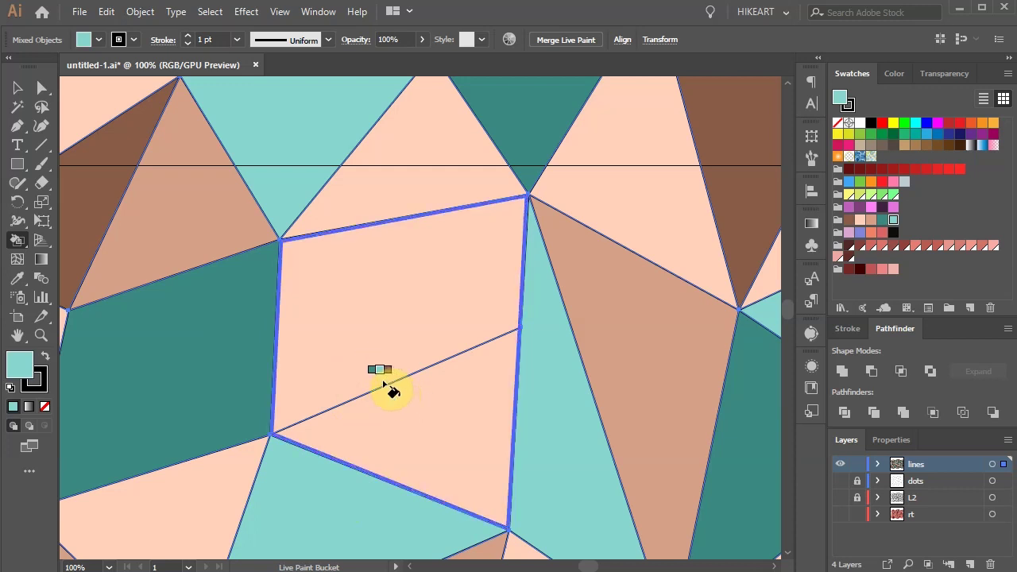
click(140, 11)
mouse_move(236, 493)
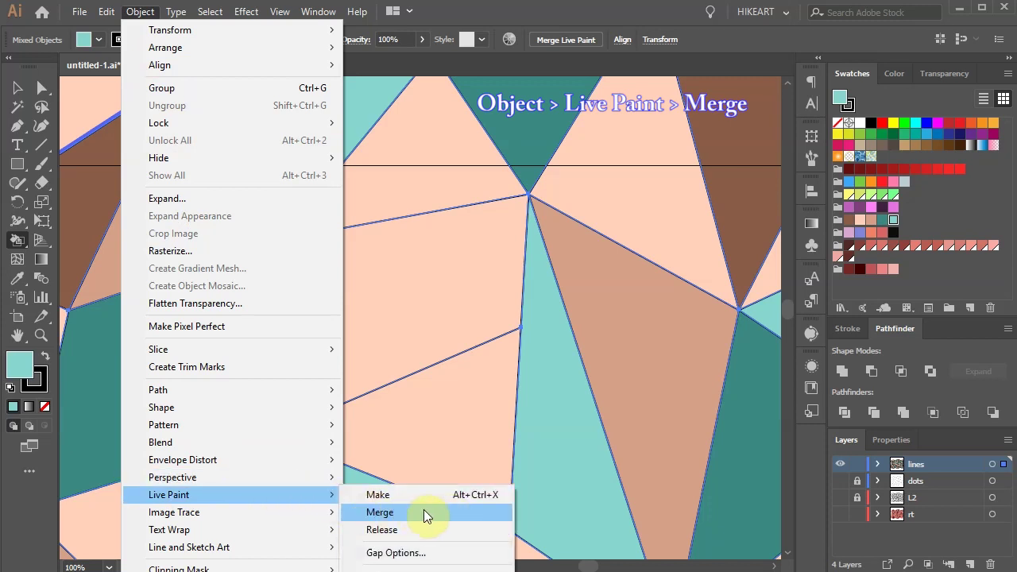
click(445, 513)
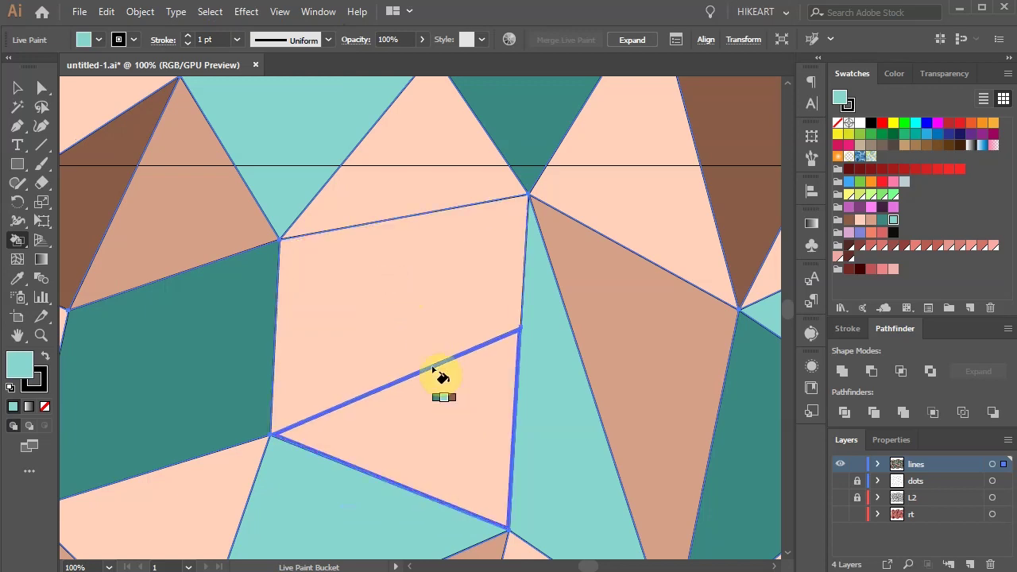
Fill the upper part of the split peach face brown
key(Left)
key(Left)
key(Left)
key(Left)
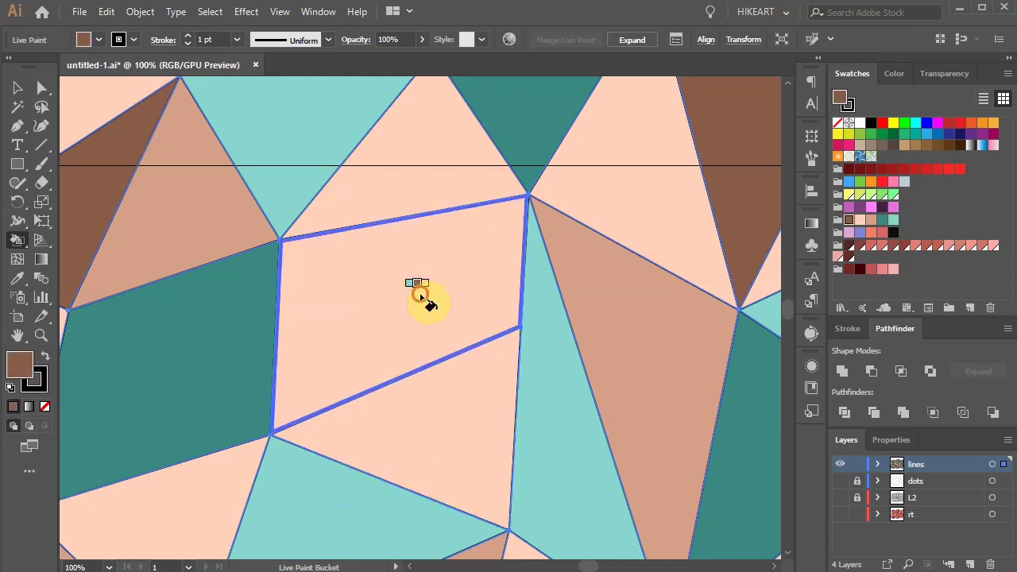
click(422, 297)
key(ctrl+minus)
key(ctrl+minus)
key(ctrl+minus)
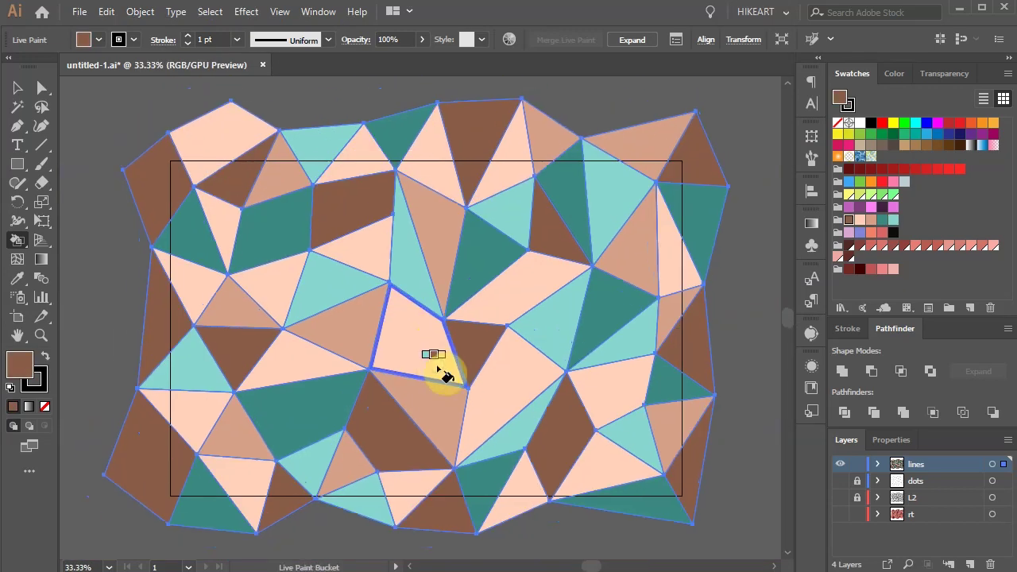
key(ctrl+plus)
key(ctrl+plus)
key(ctrl+plus)
key(ctrl+plus)
key(ctrl+minus)
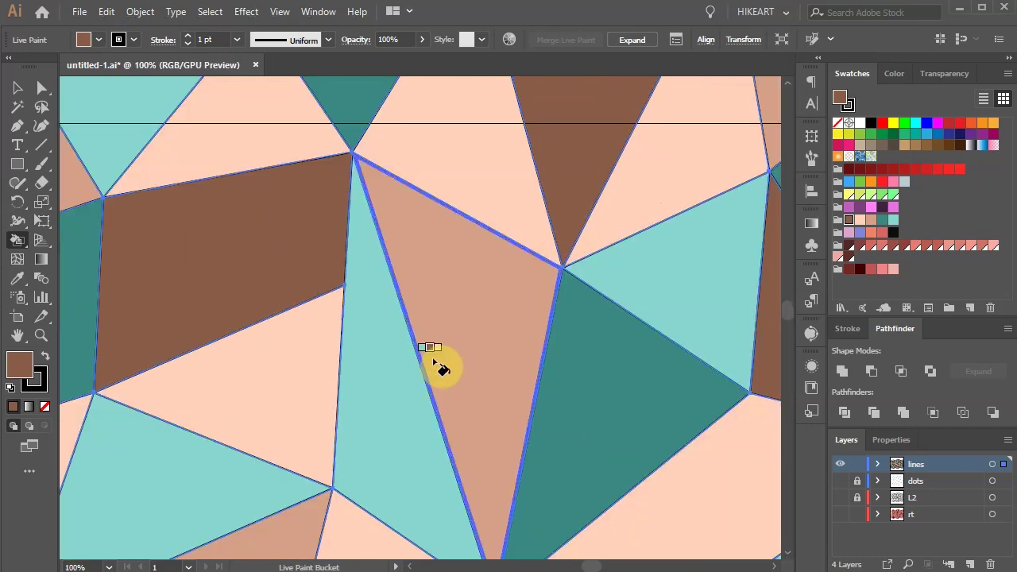
drag(442, 363, 427, 309)
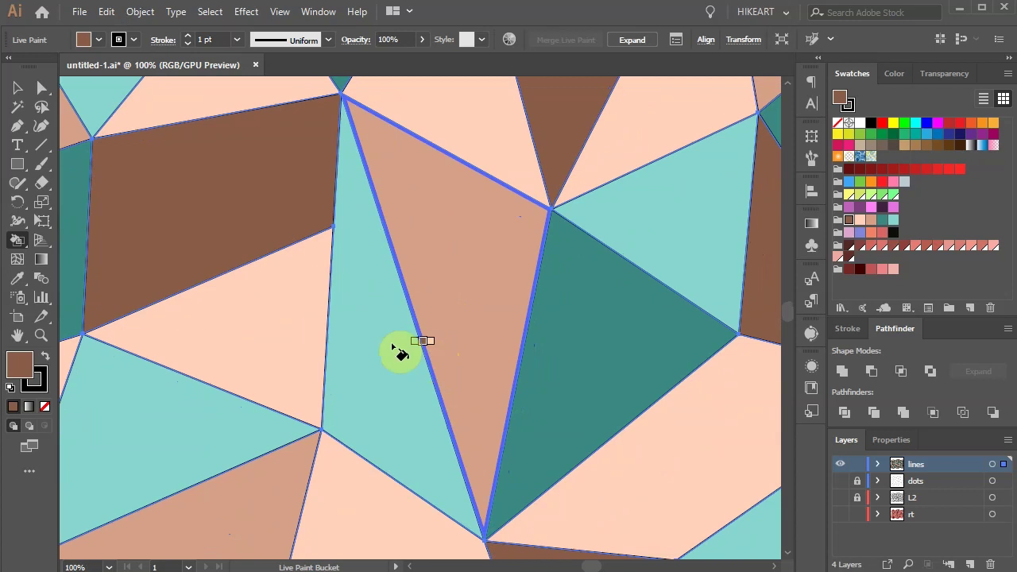
Cut the teal triangle's edge path with the Scissors tool
key(c)
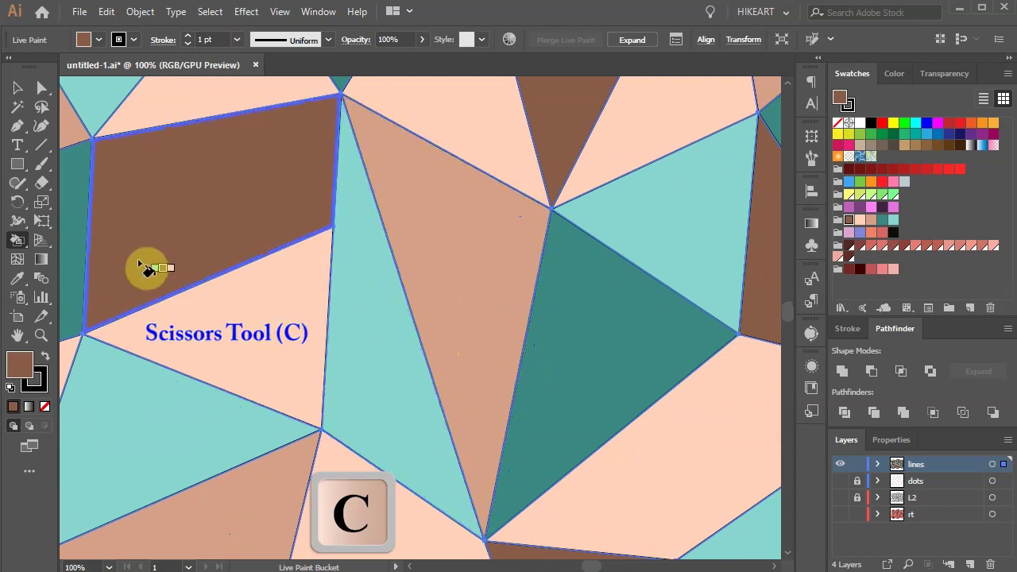
click(42, 185)
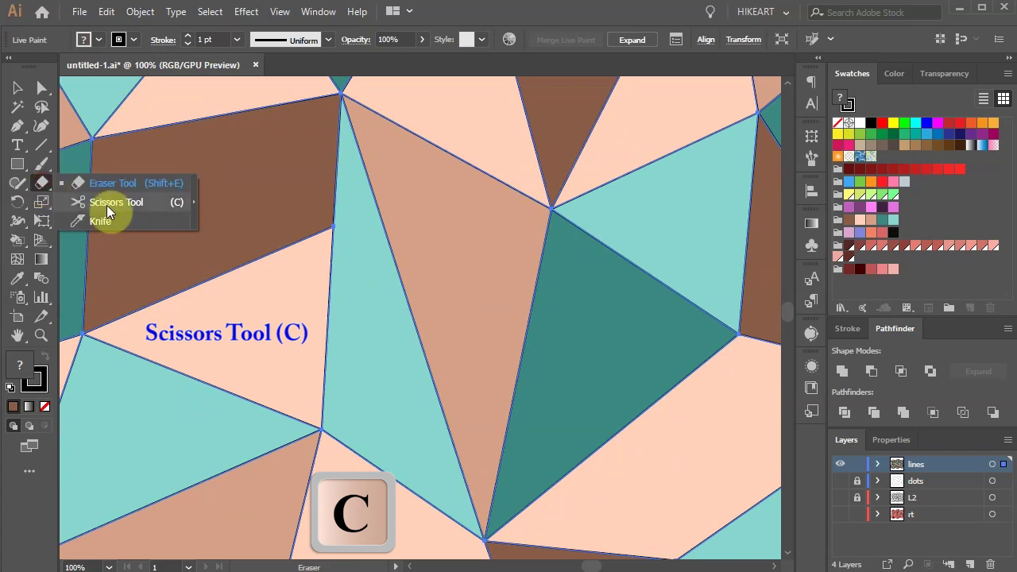
click(107, 203)
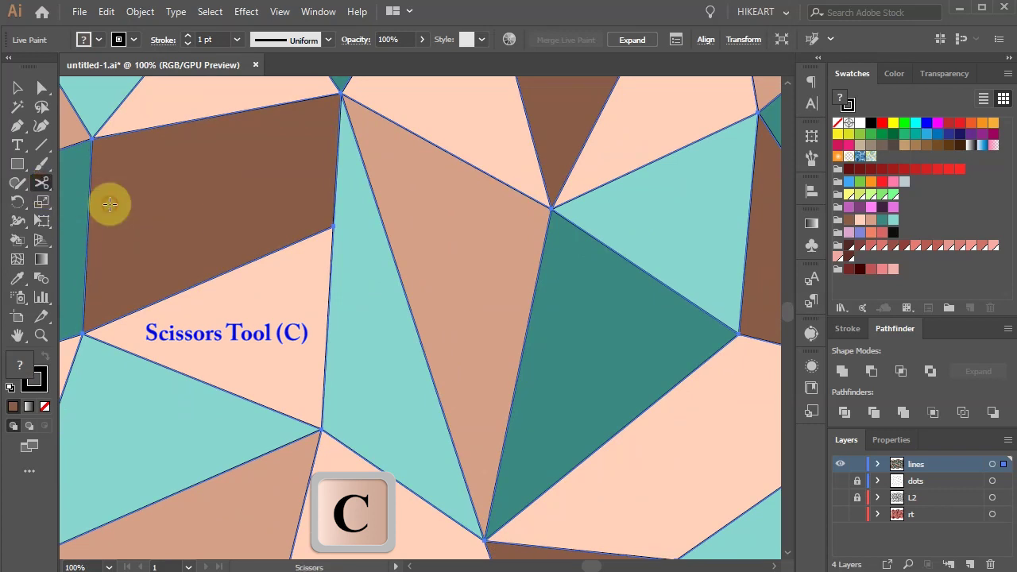
click(409, 309)
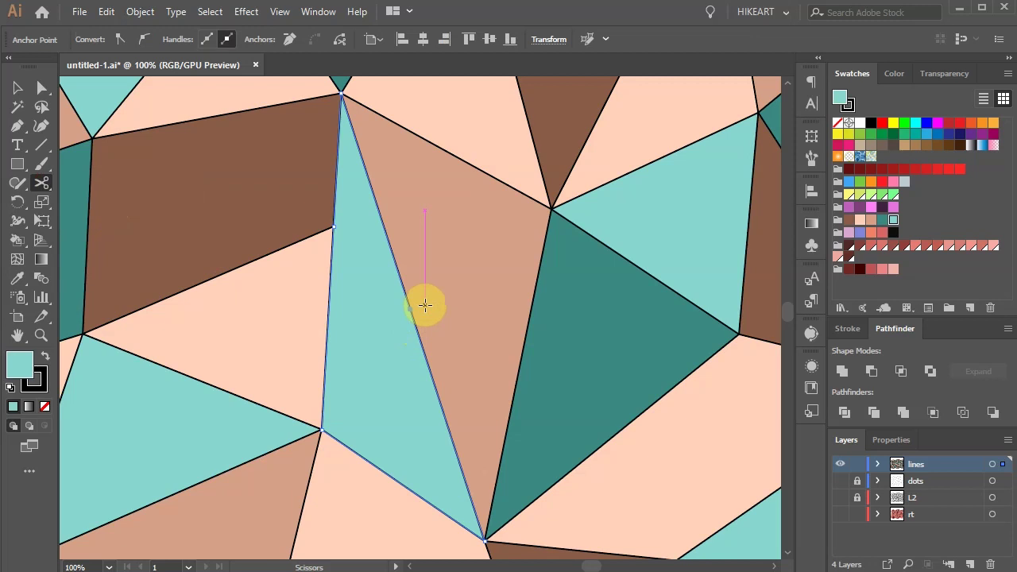
Delete the cut edge pieces, then undo to restore the edge and deselect
key(a)
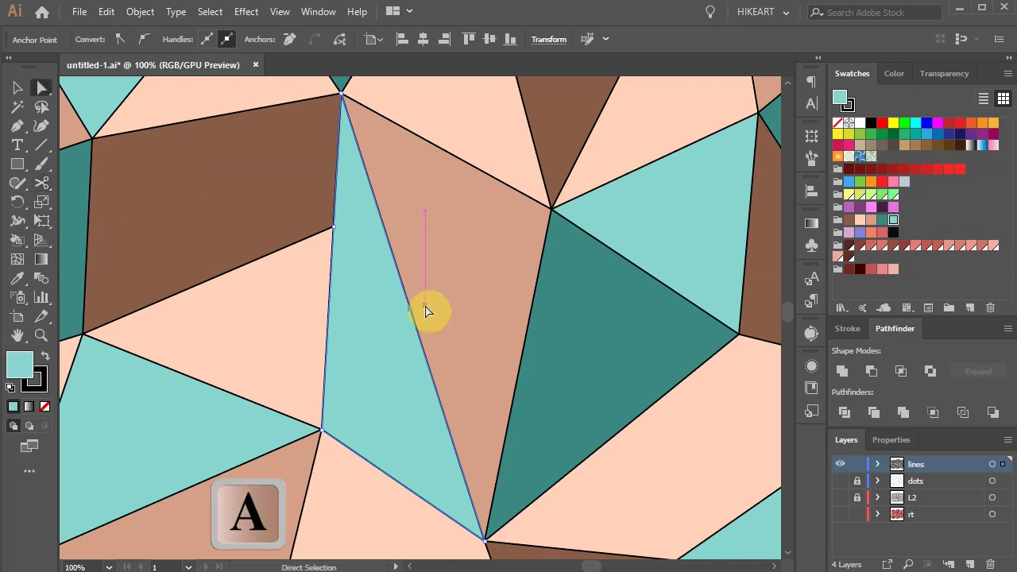
drag(412, 315, 411, 316)
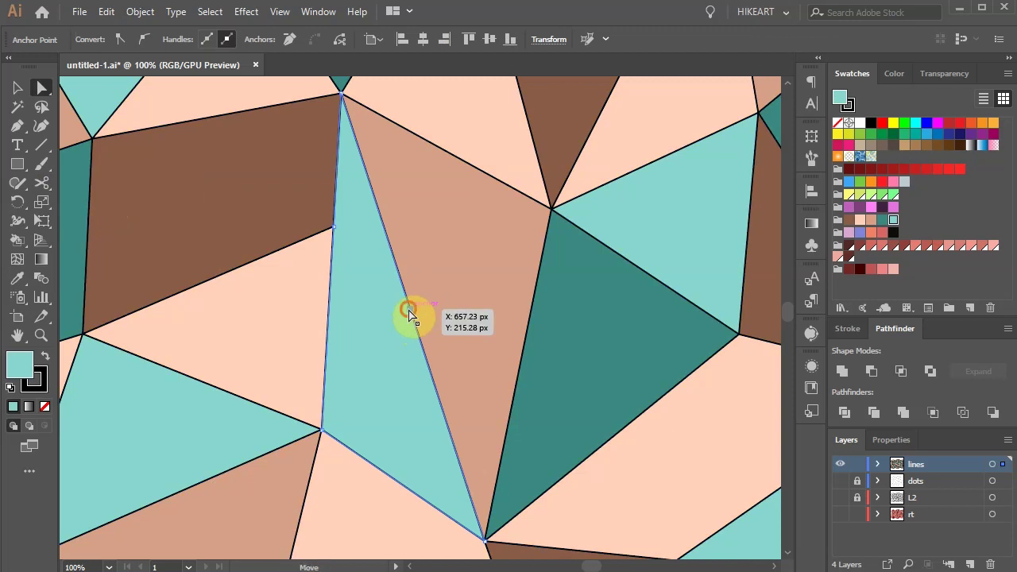
key(Delete)
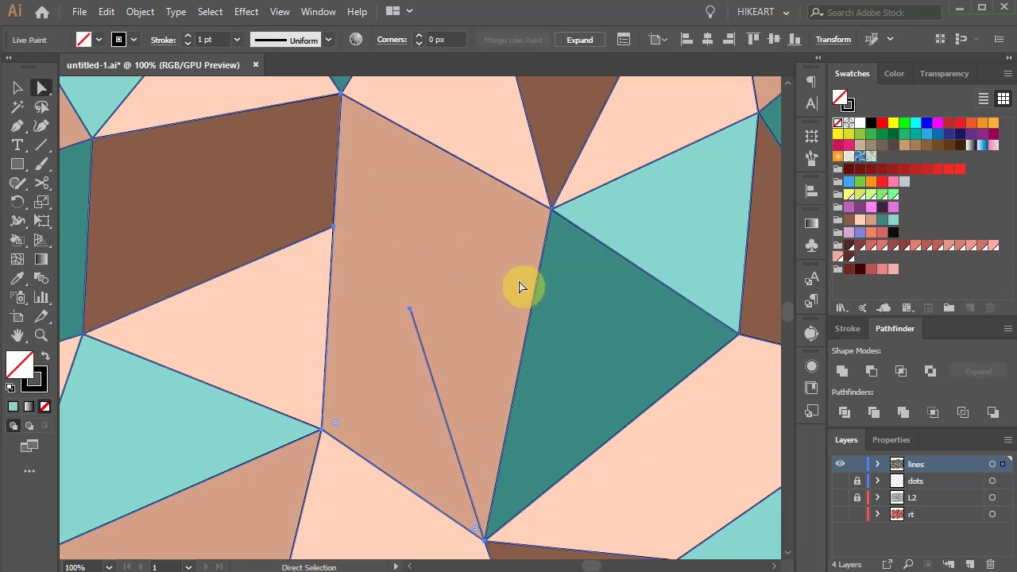
click(413, 311)
key(Delete)
key(ctrl+minus)
key(ctrl+minus)
key(ctrl+minus)
key(ctrl+minus)
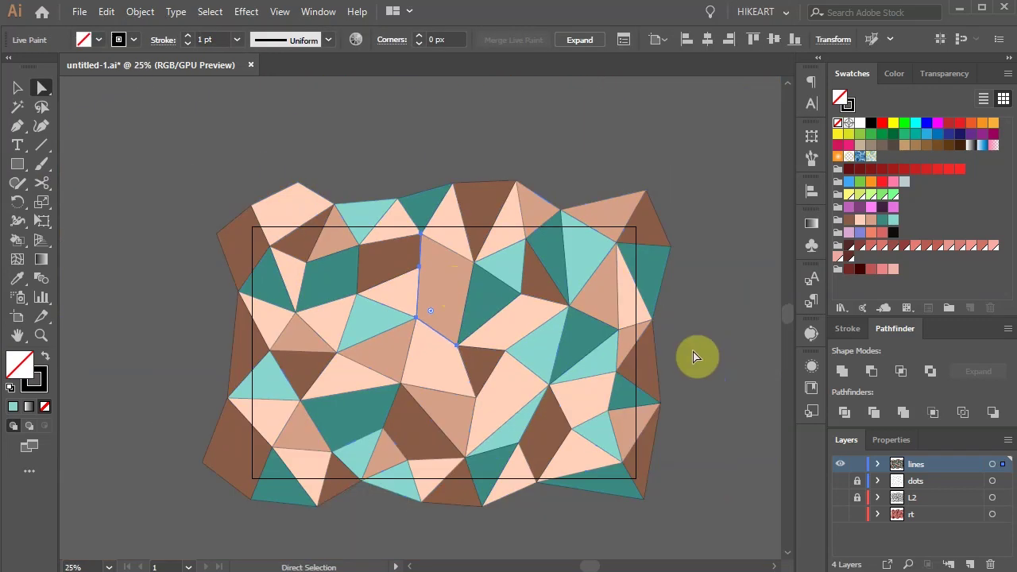
key(ctrl+z)
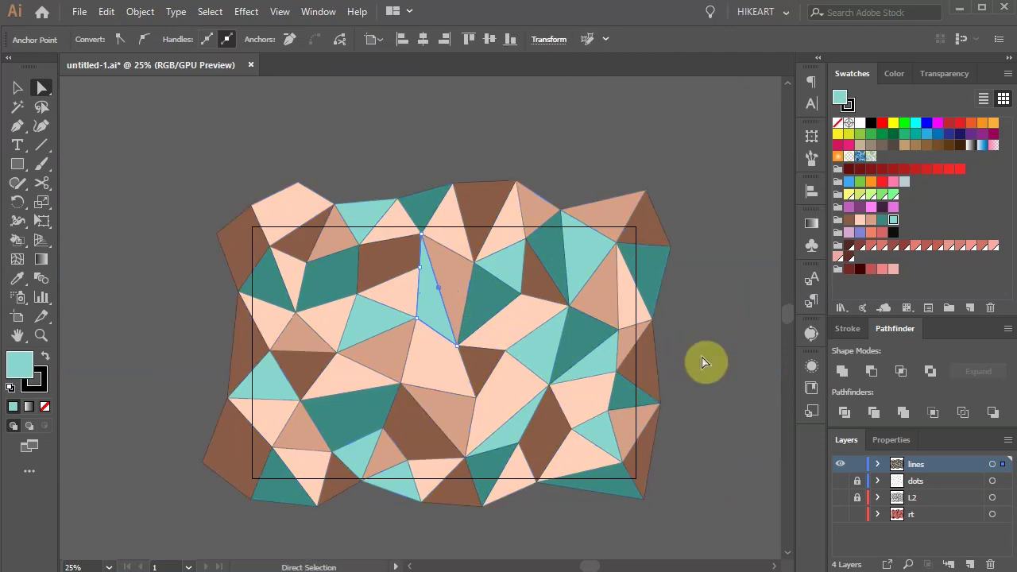
click(710, 363)
Select the whole triangle mesh in Recolor Artwork and randomize its colour order three times
key(ctrl+plus)
key(ctrl+minus)
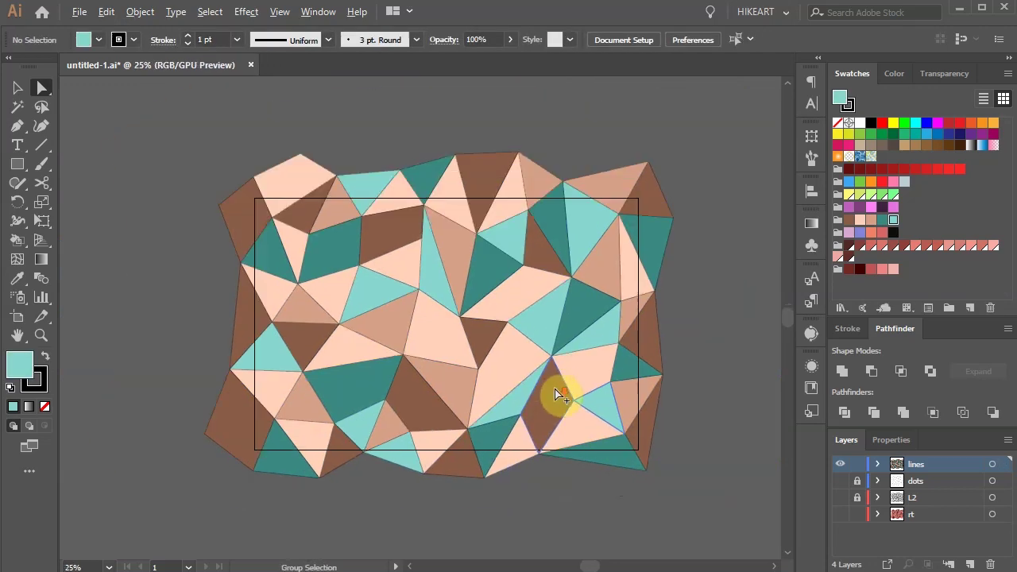
scroll(445, 389, right, 3)
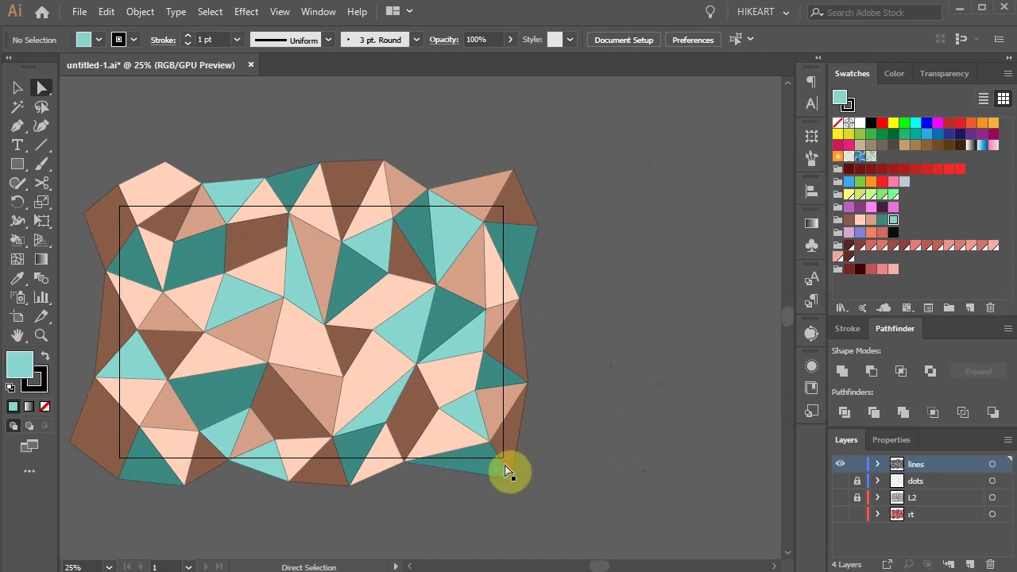
key(ctrl+a)
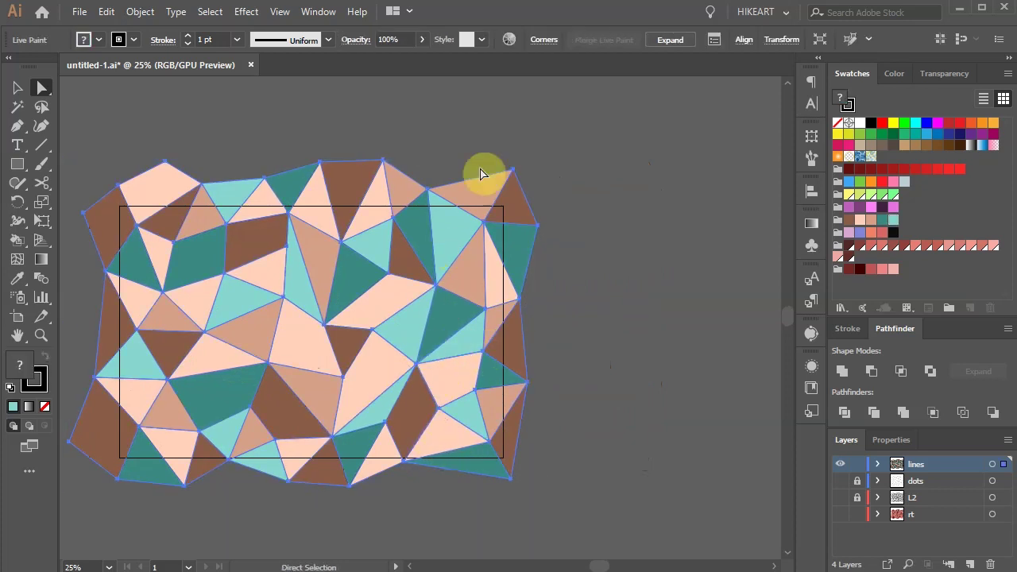
click(509, 41)
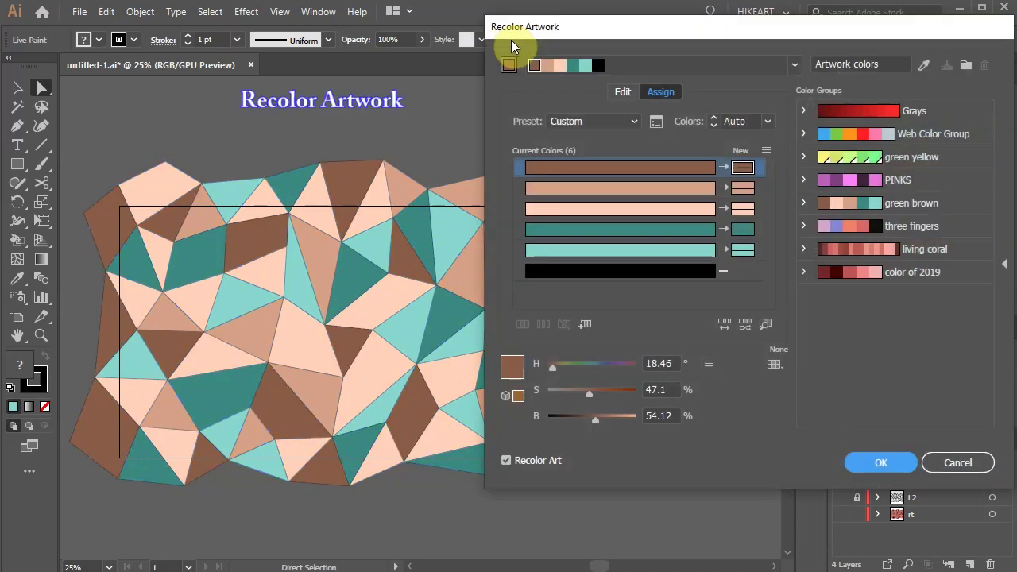
click(725, 324)
click(724, 323)
click(725, 323)
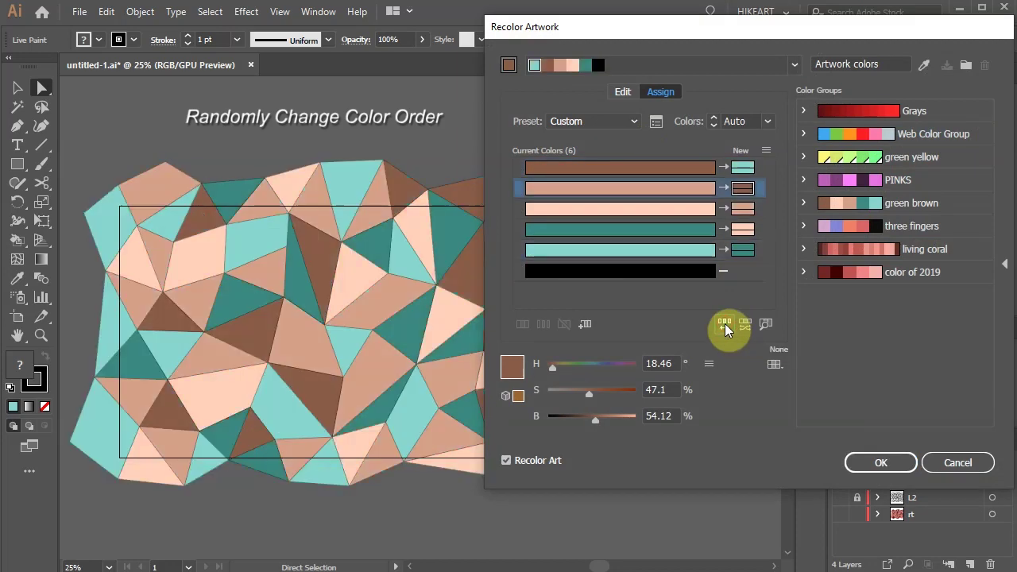
On the colour wheel, link harmony colours, raise brightness to about 69%, and shift the hue toward green
click(622, 92)
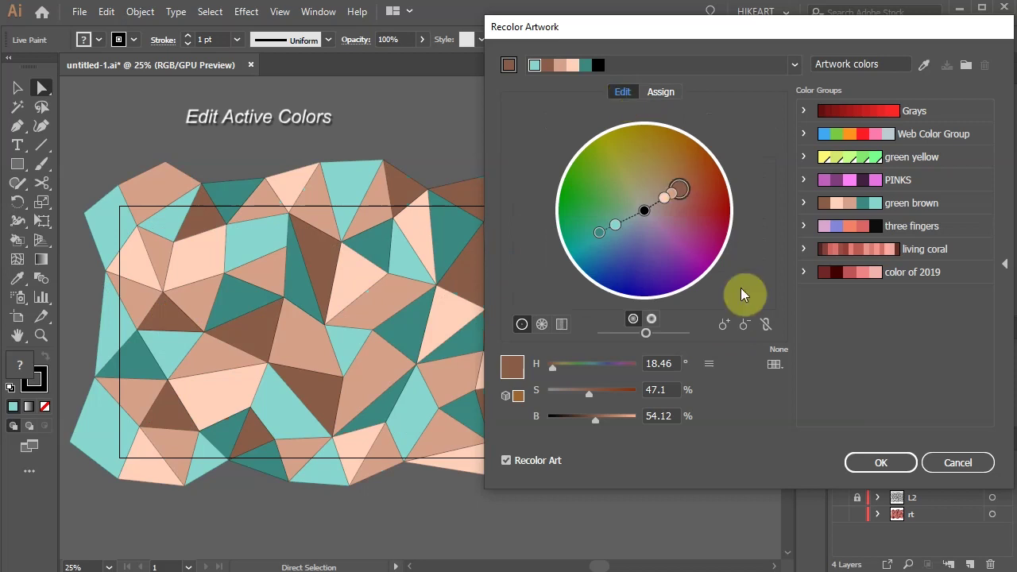
click(767, 324)
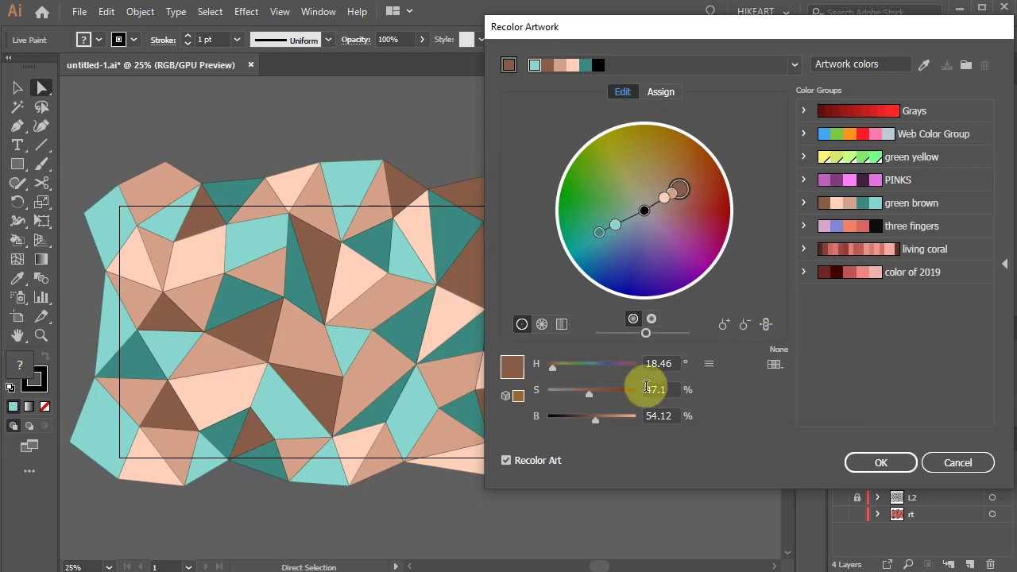
drag(594, 417, 611, 422)
click(685, 192)
drag(684, 191, 602, 225)
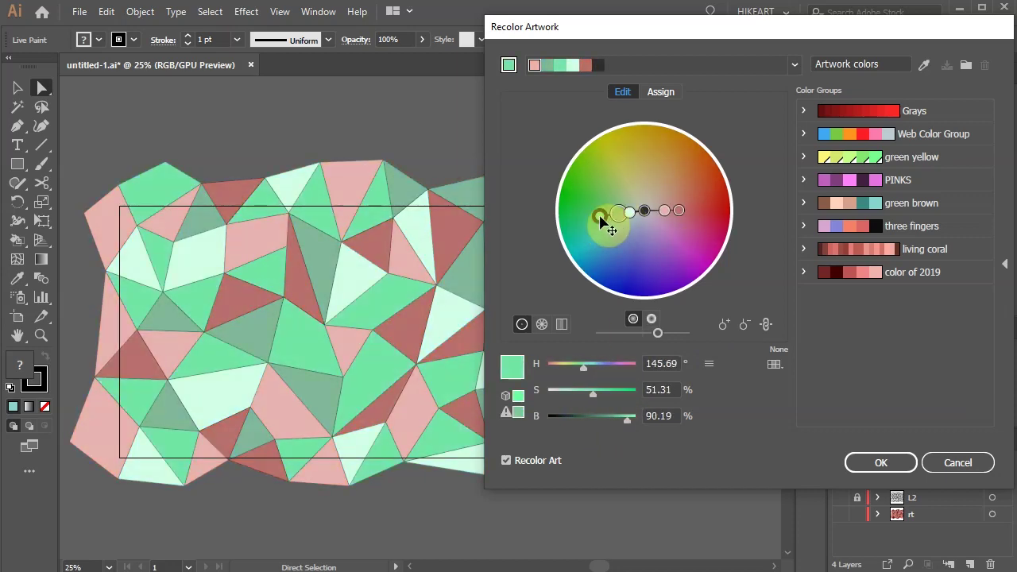
Try the PINKS and three fingers groups, then apply and confirm the living coral group
click(857, 181)
click(857, 226)
click(859, 247)
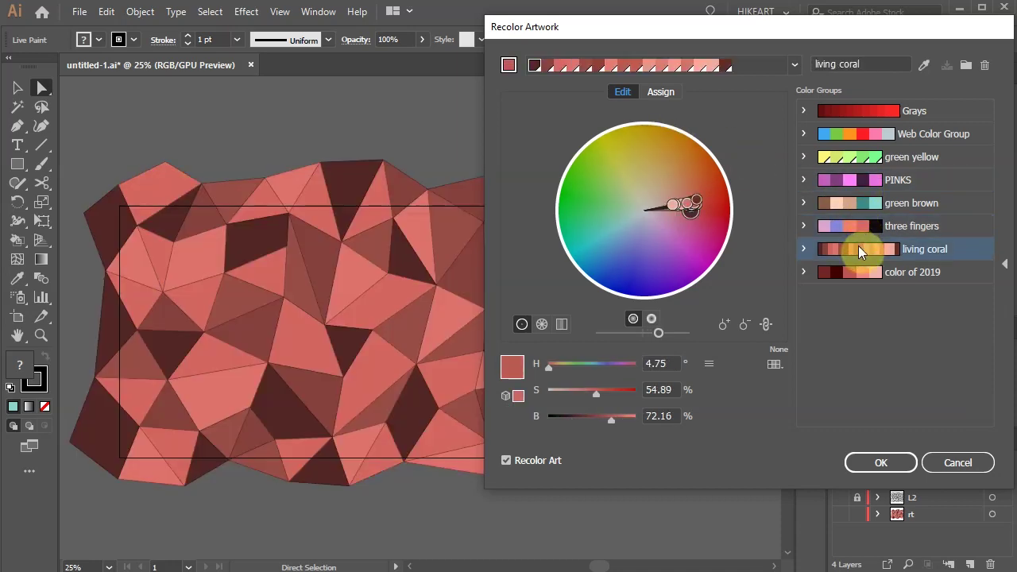
click(884, 463)
Set the stroke of every mesh triangle to None, then add an empty Layer 5 on top
click(610, 438)
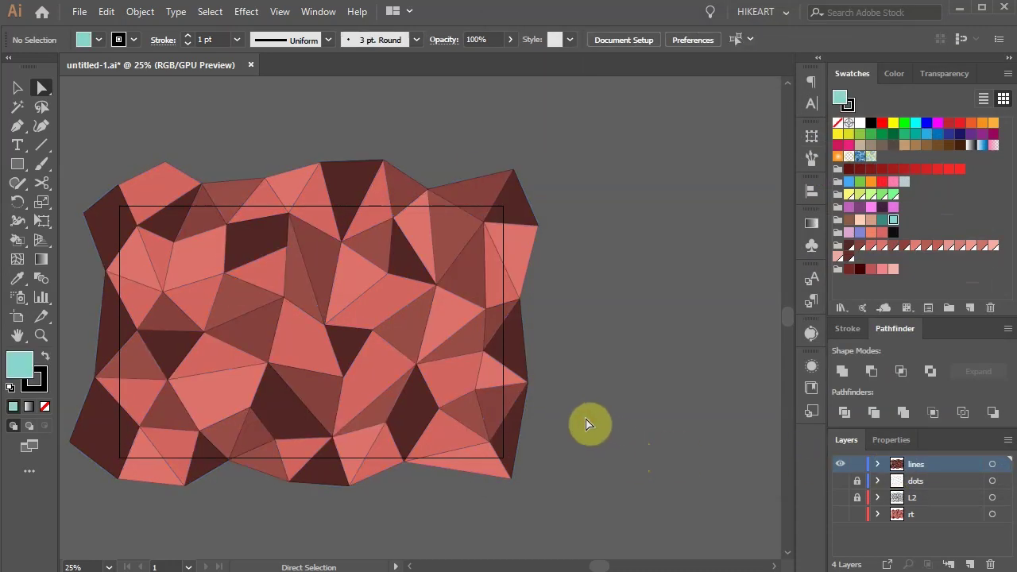
scroll(568, 424, left, 2)
scroll(504, 415, up, 1)
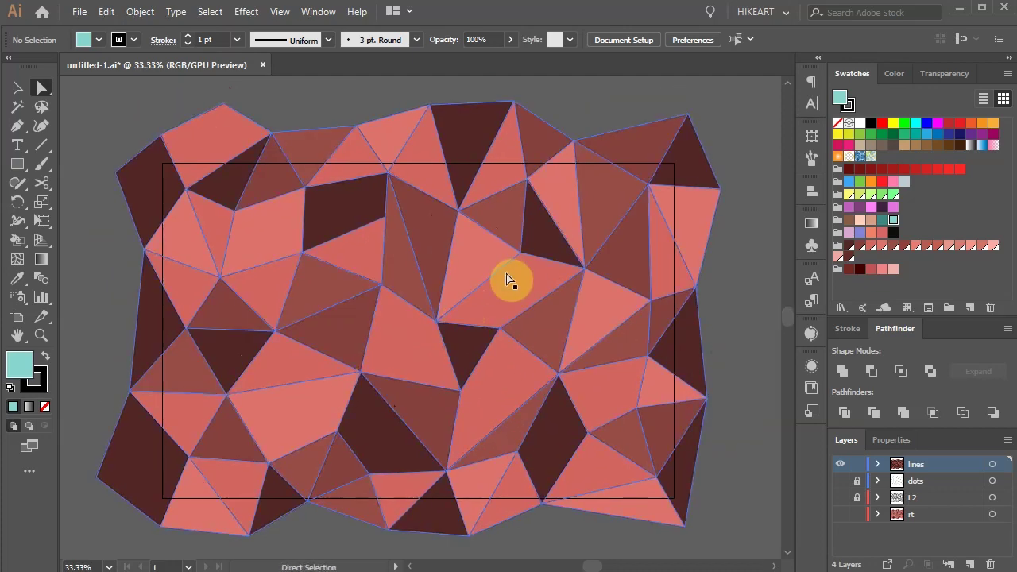
key(ctrl+a)
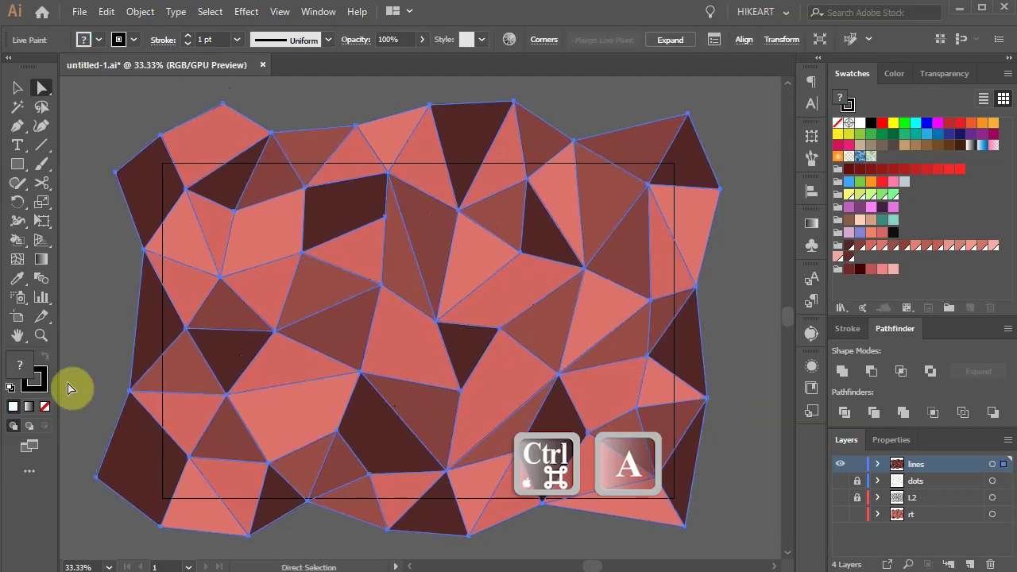
click(44, 385)
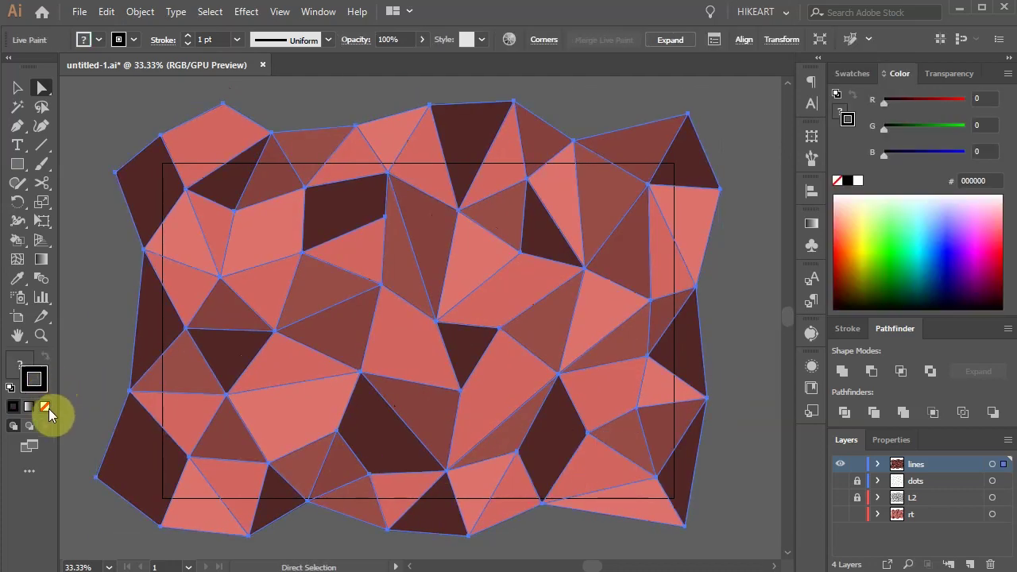
click(45, 407)
click(90, 369)
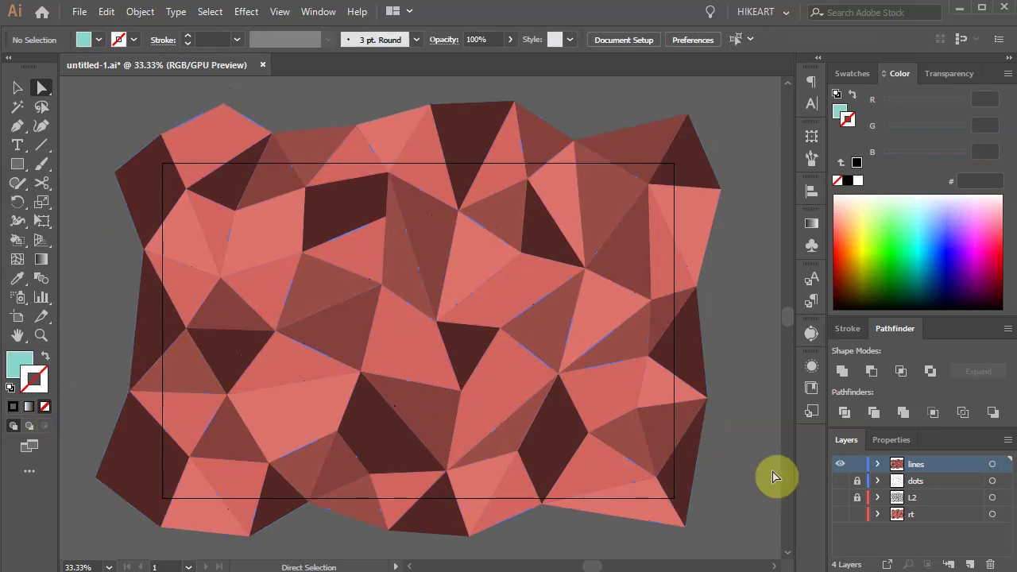
click(970, 565)
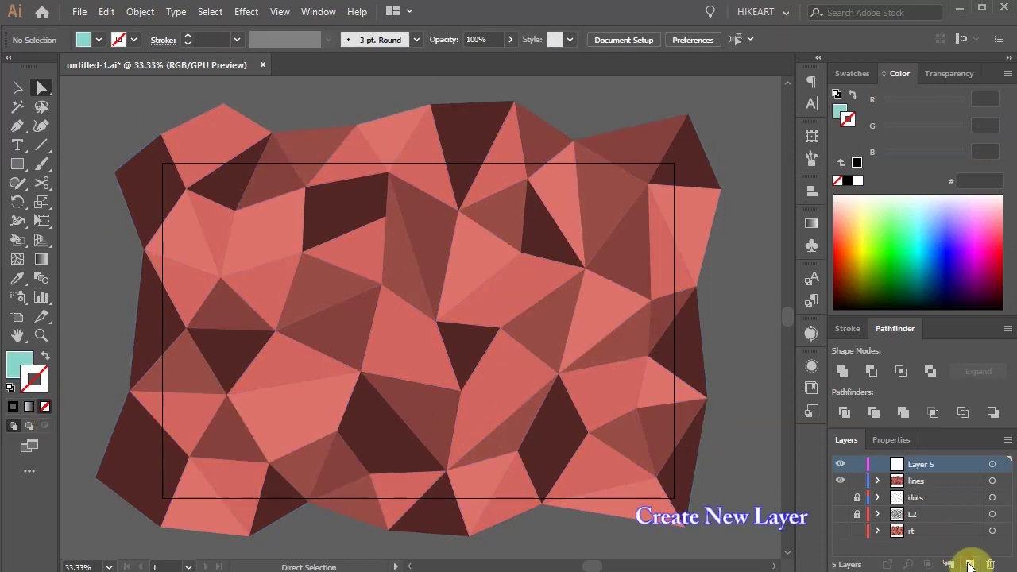
Draw a rectangle covering the whole artboard on Layer 5
click(20, 364)
key(m)
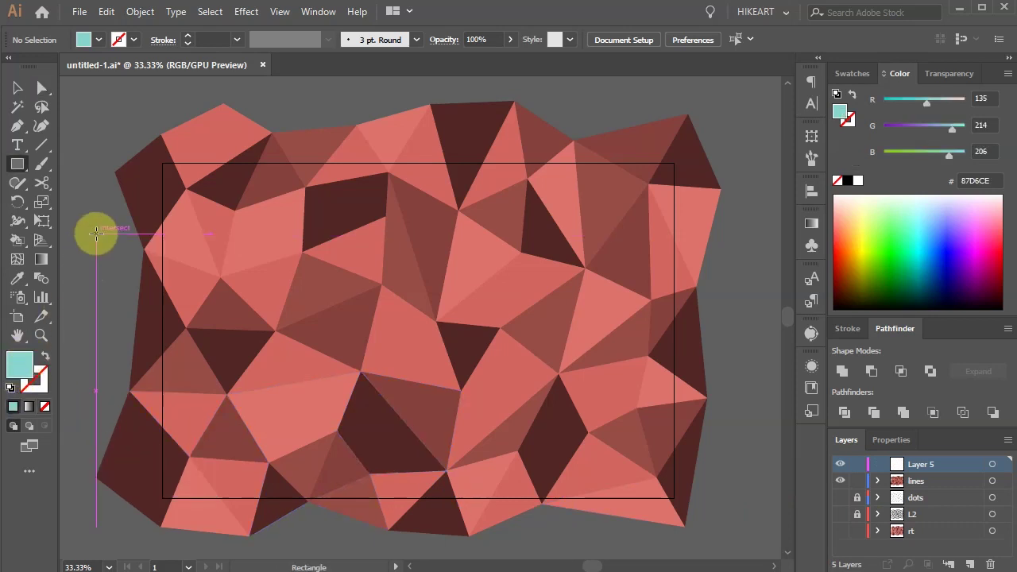
drag(162, 165, 674, 499)
Make the rectangle a clipping mask for the coral mesh, fit the artboard, and lock Layer 5
key(ctrl+a)
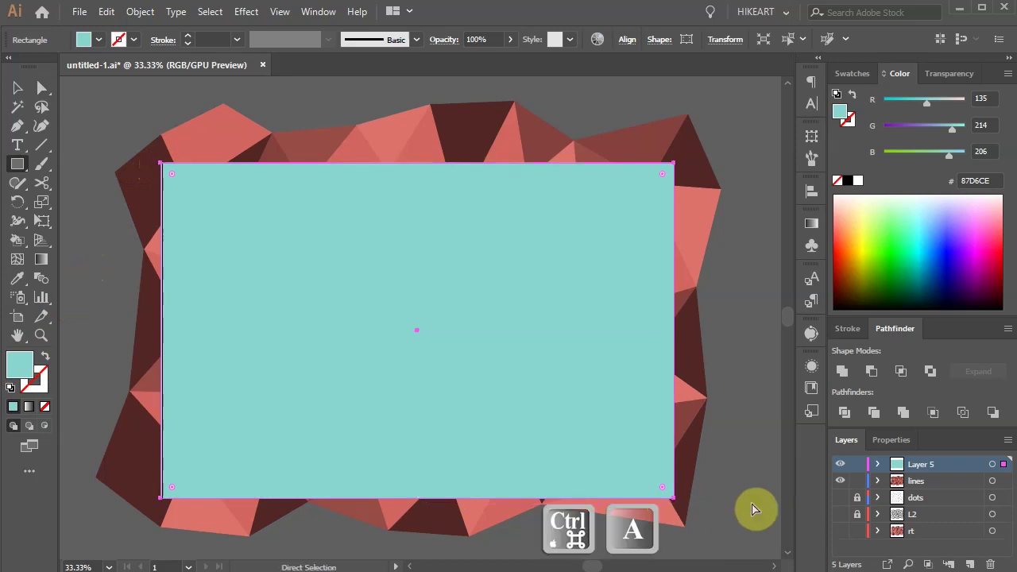
key(ctrl+7)
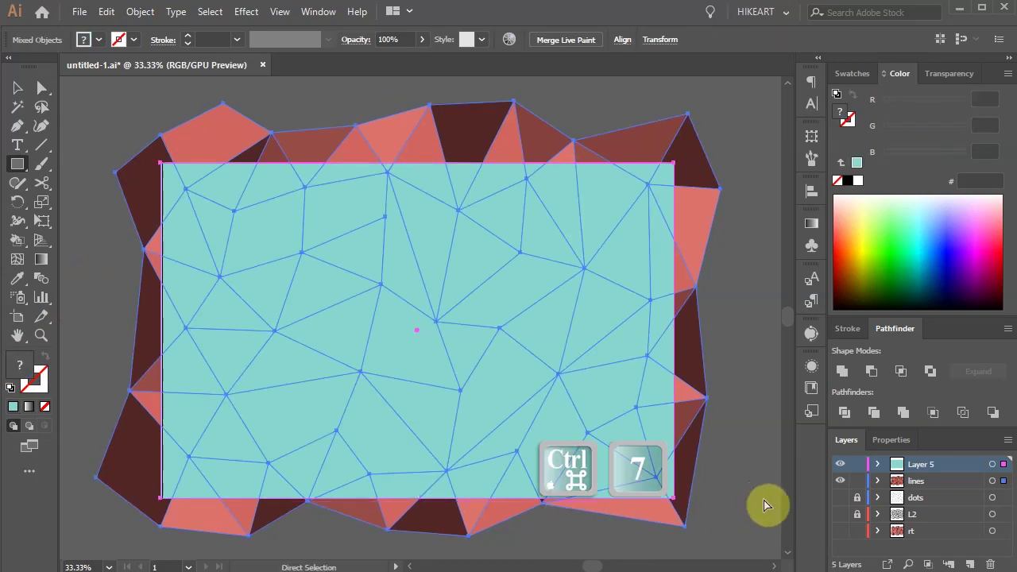
key(ctrl+0)
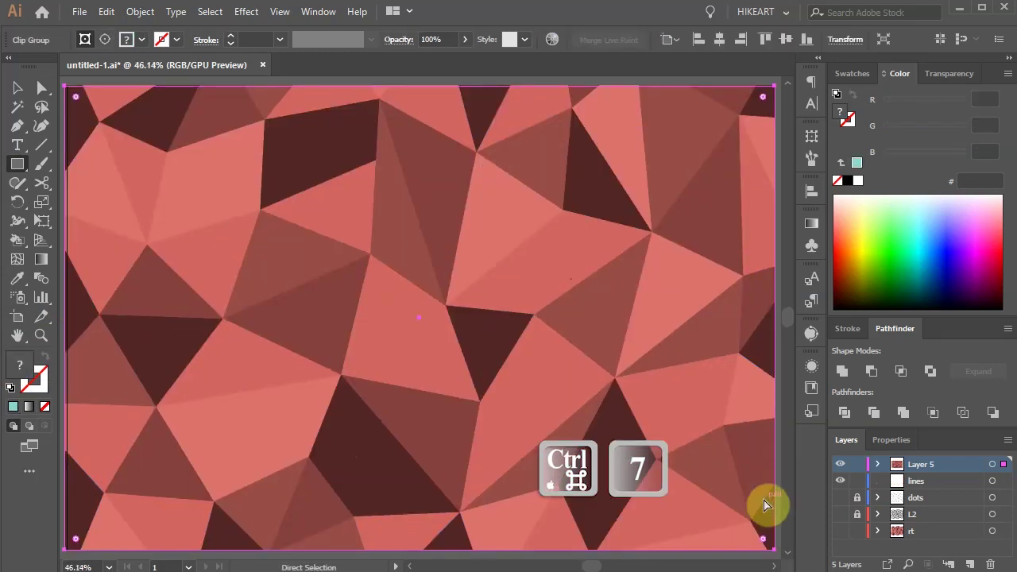
click(856, 465)
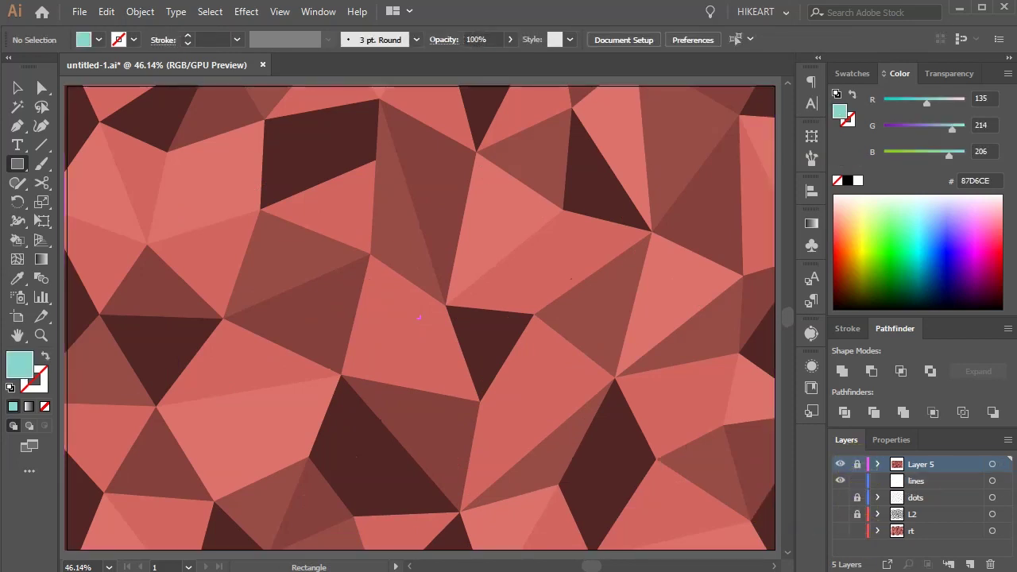